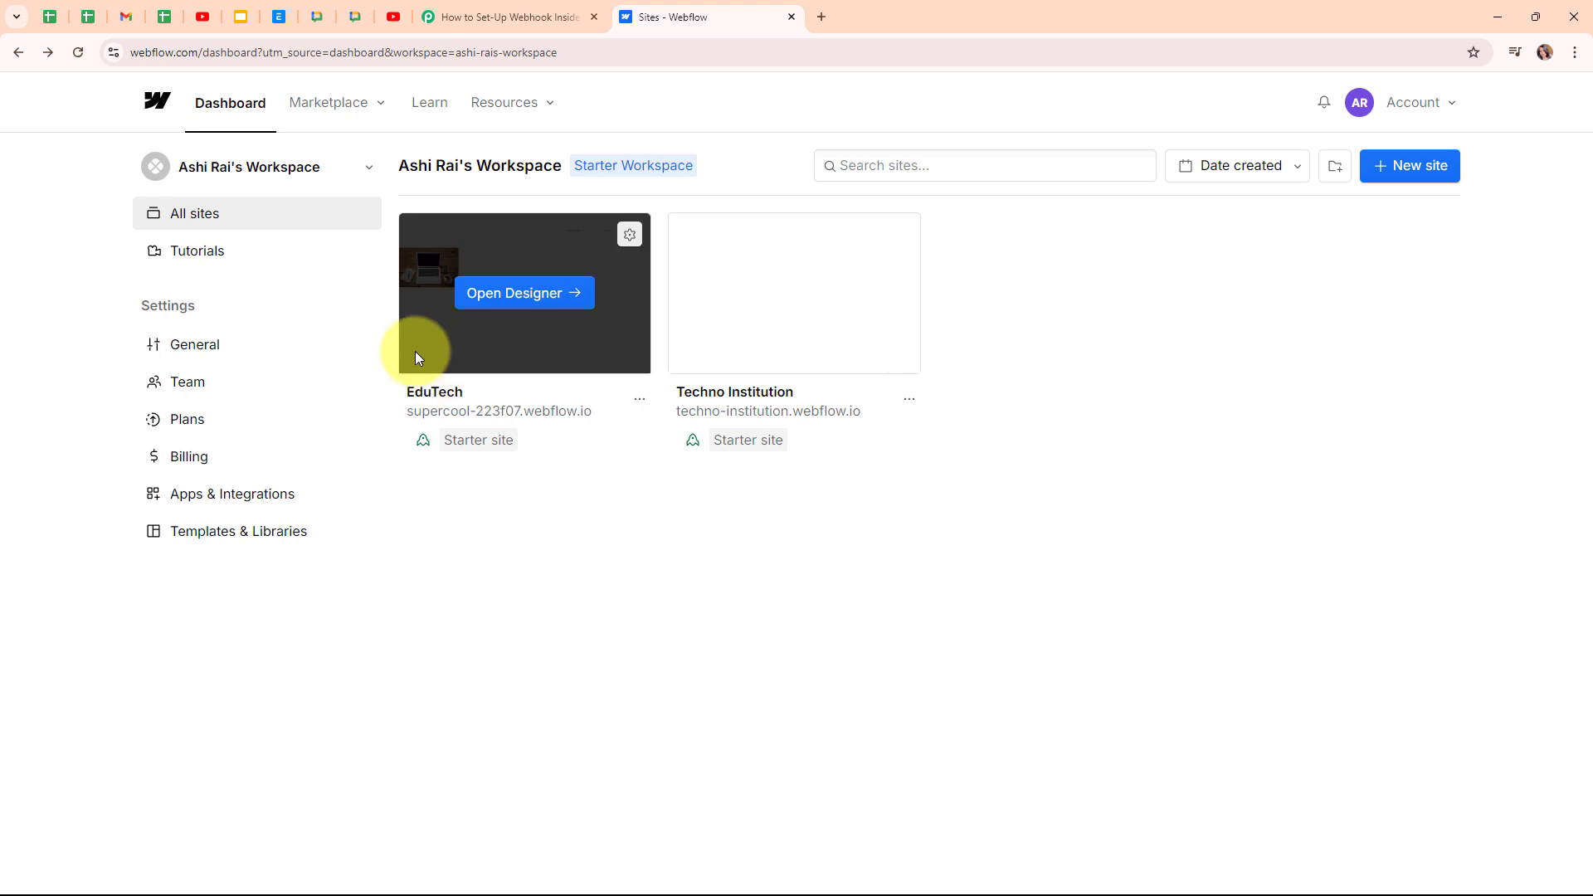
Switch to the Pabbly Connect workflow and choose Webflow V1 as the trigger application
mouse_move(499, 329)
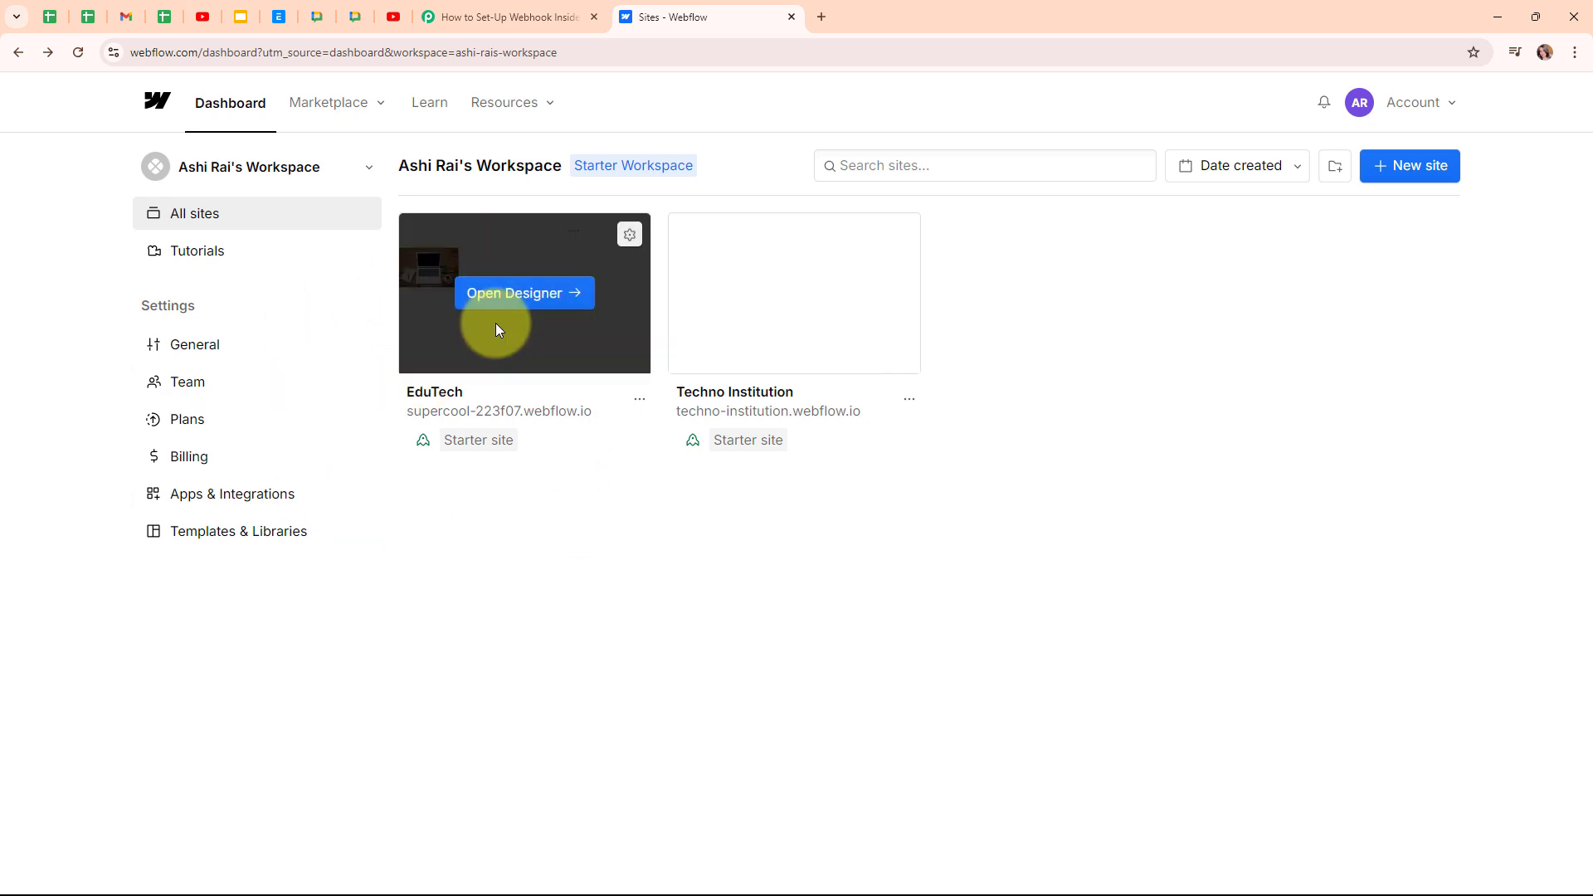
left_click(489, 20)
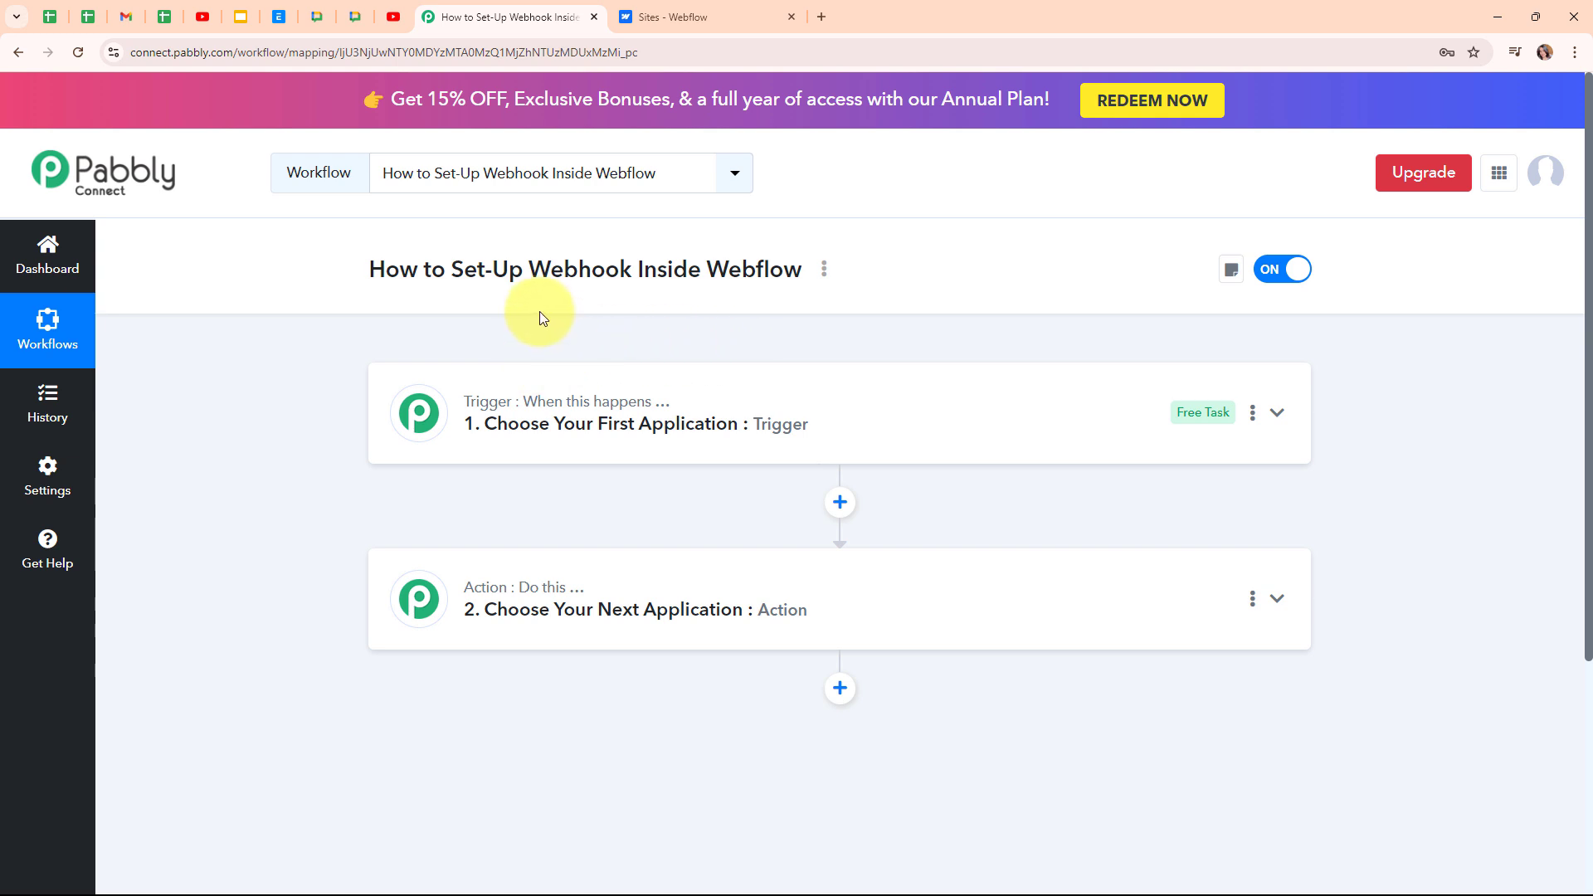
left_click_drag(634, 270, 533, 269)
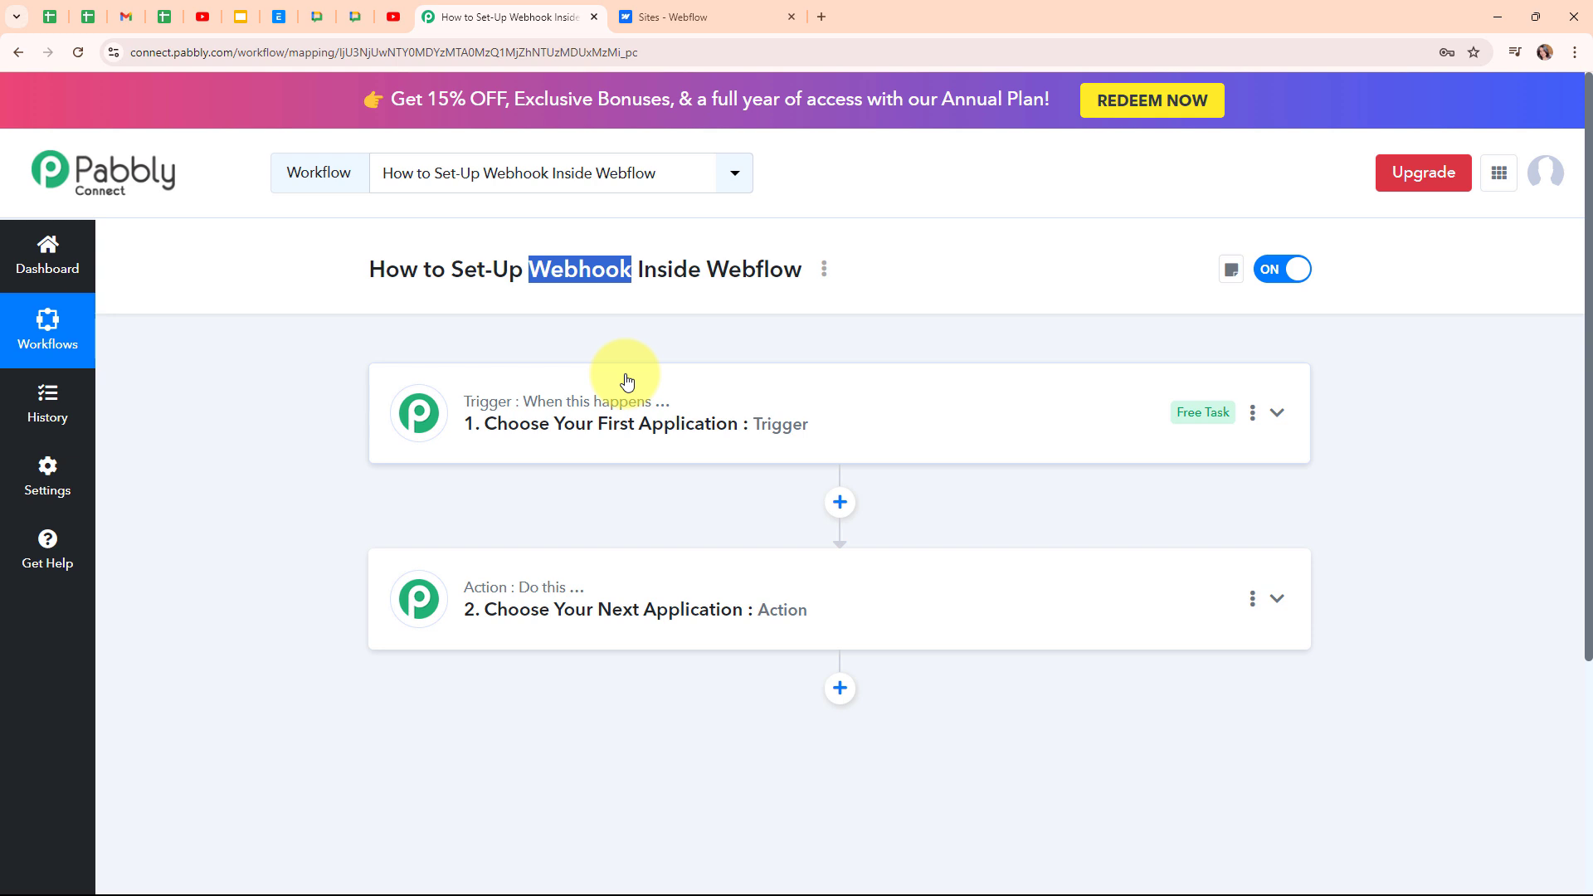
left_click(800, 328)
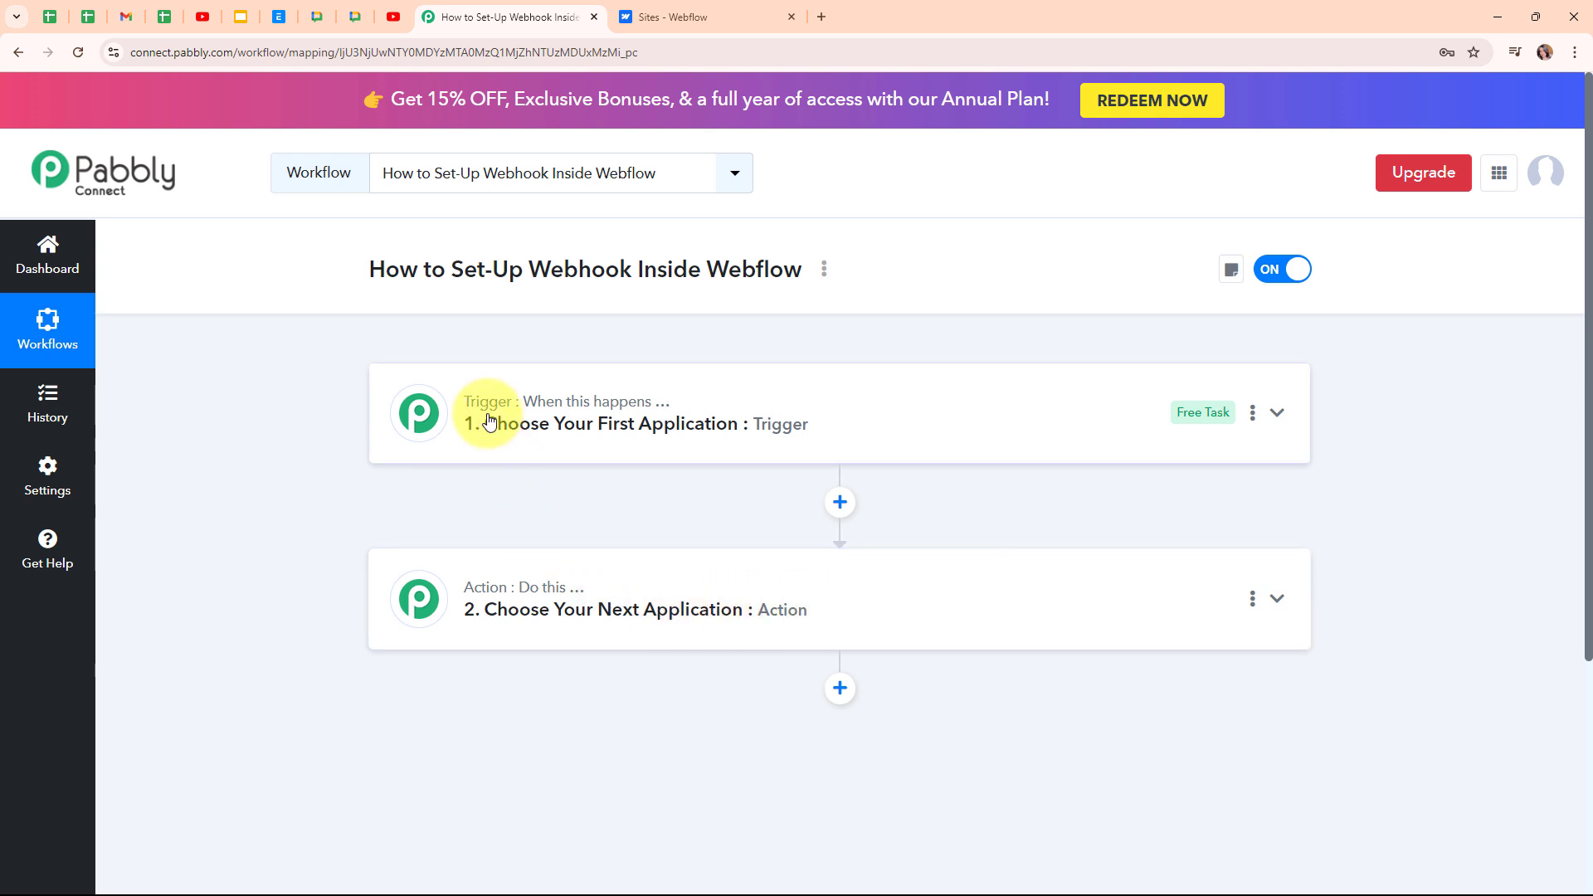
mouse_move(492, 408)
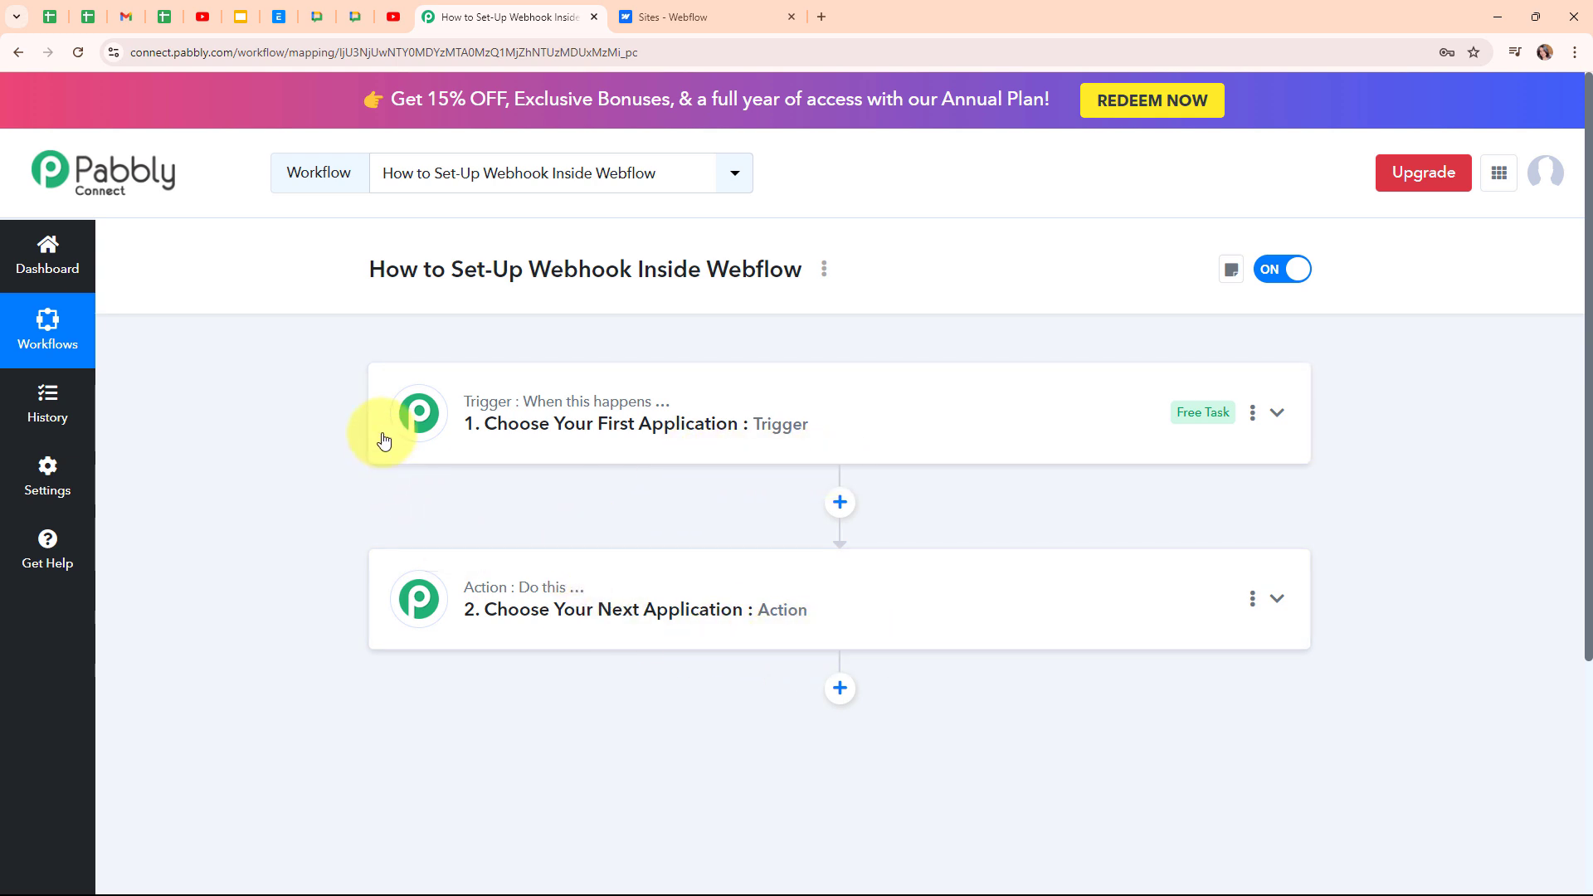
left_click(1126, 444)
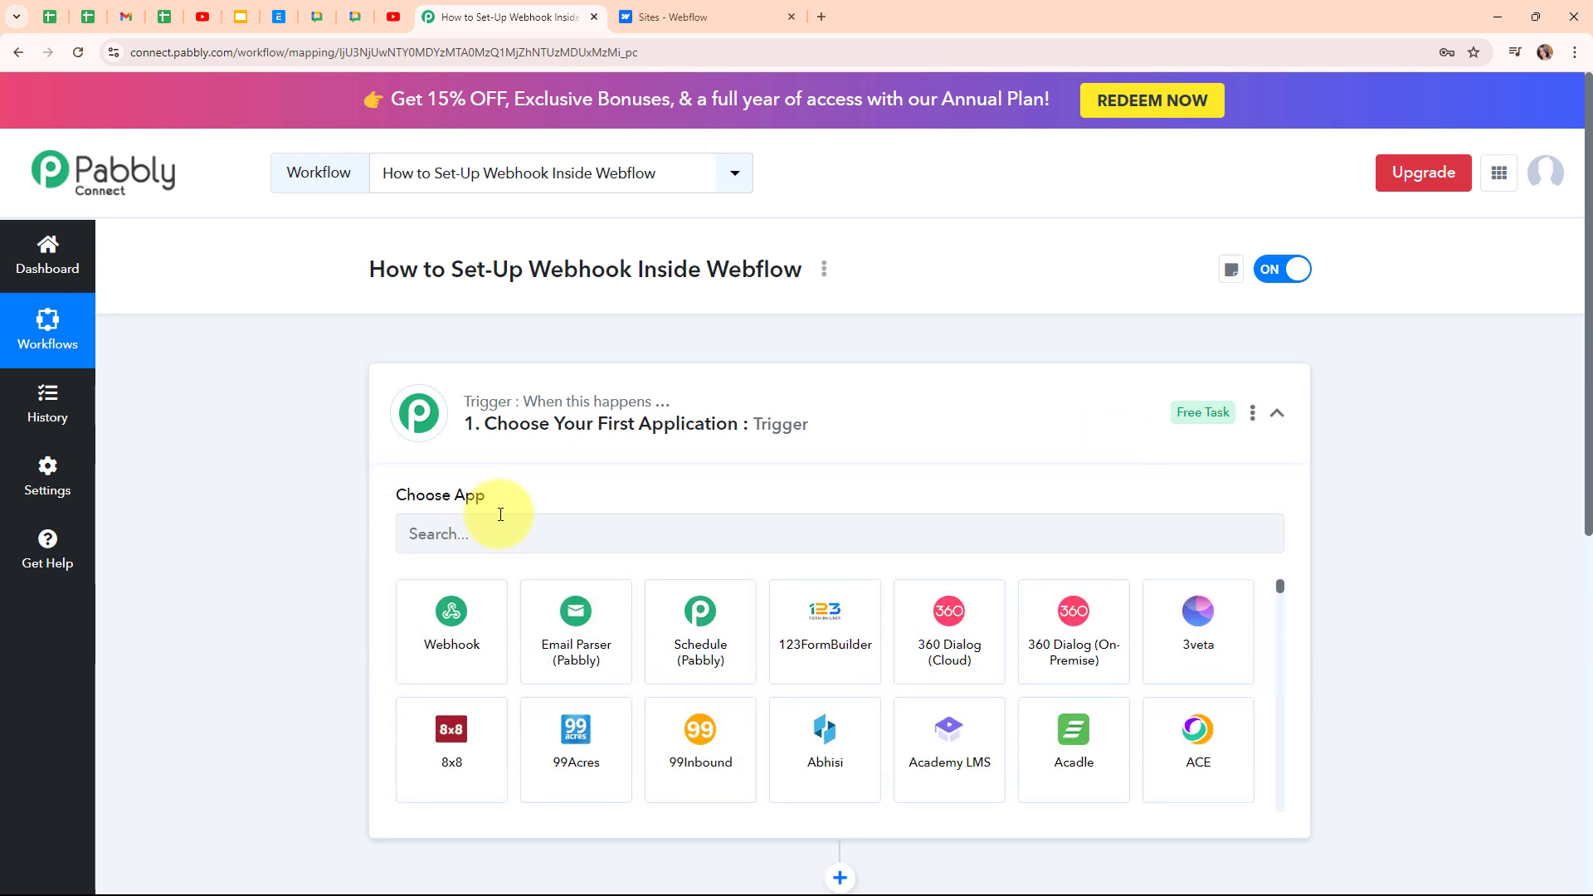
left_click(501, 516)
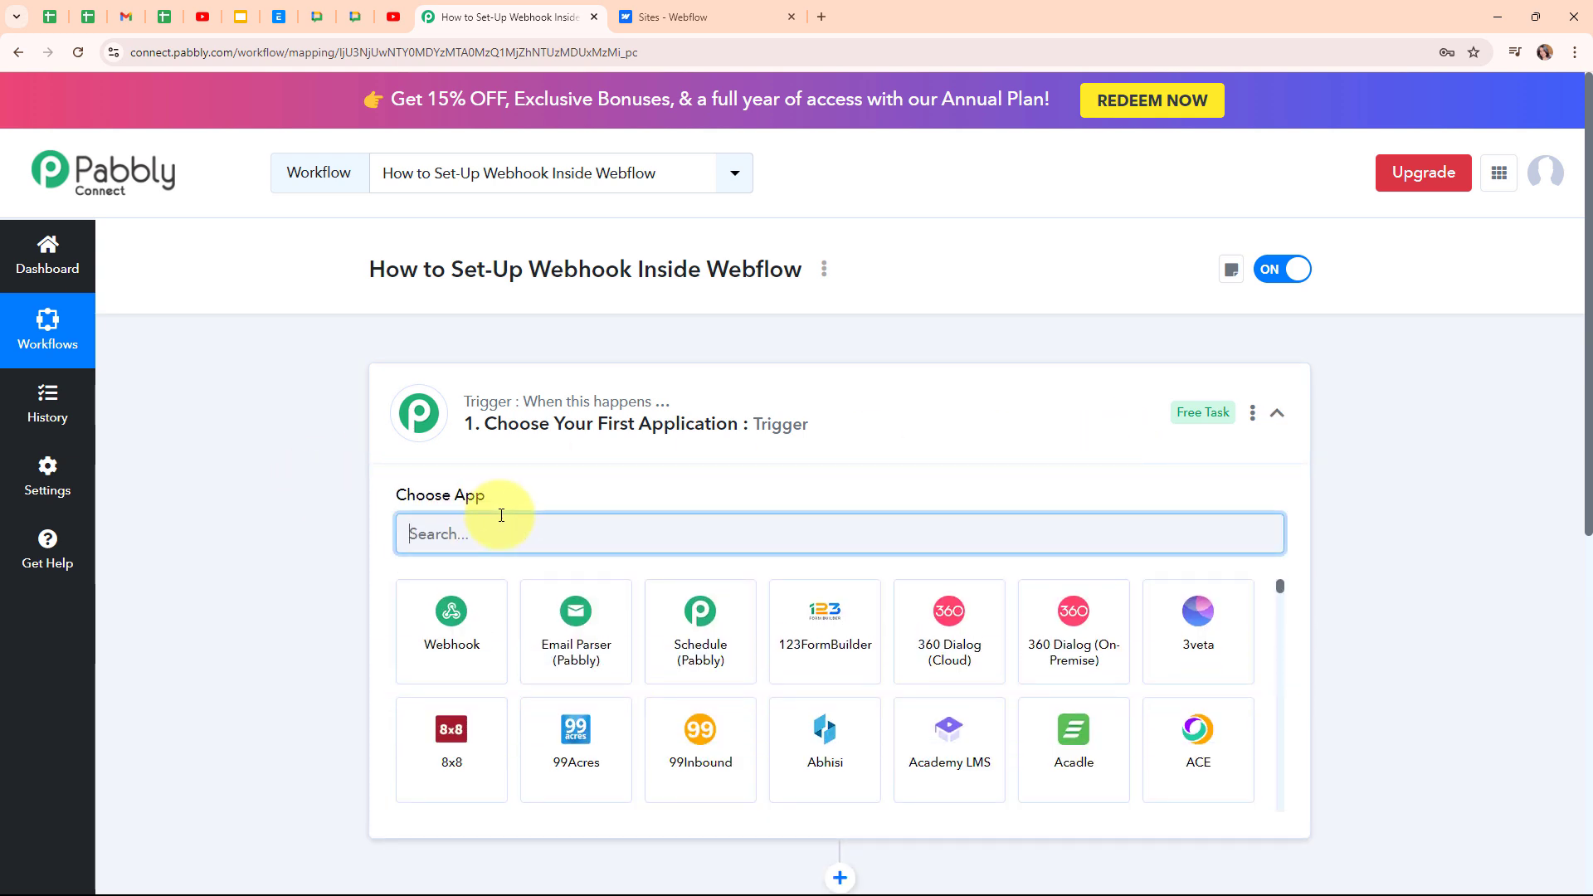
type("webf")
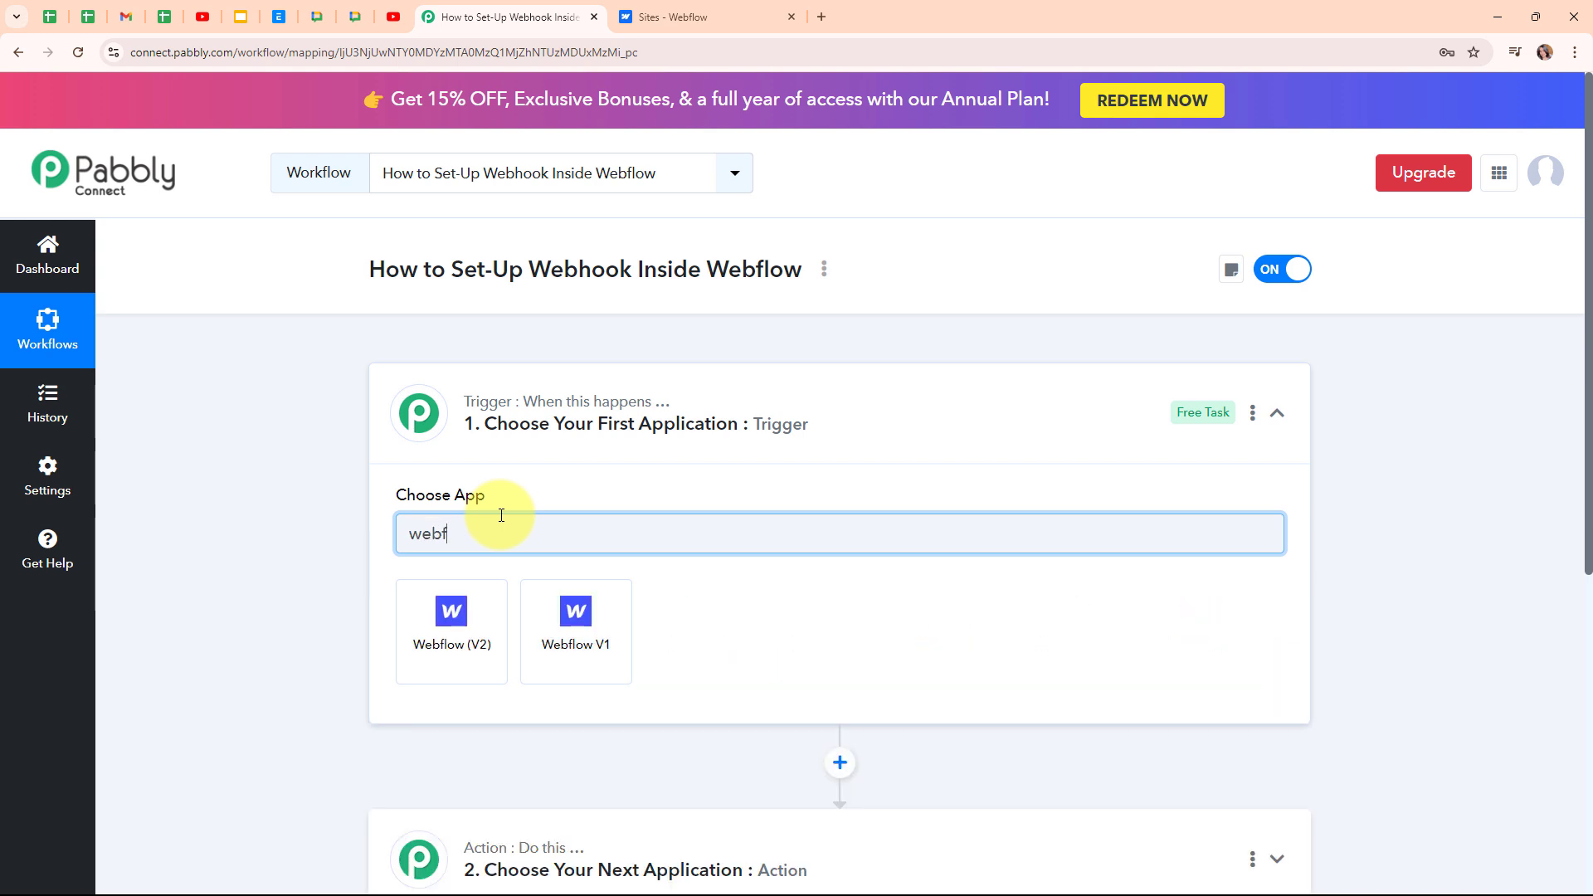
left_click(531, 603)
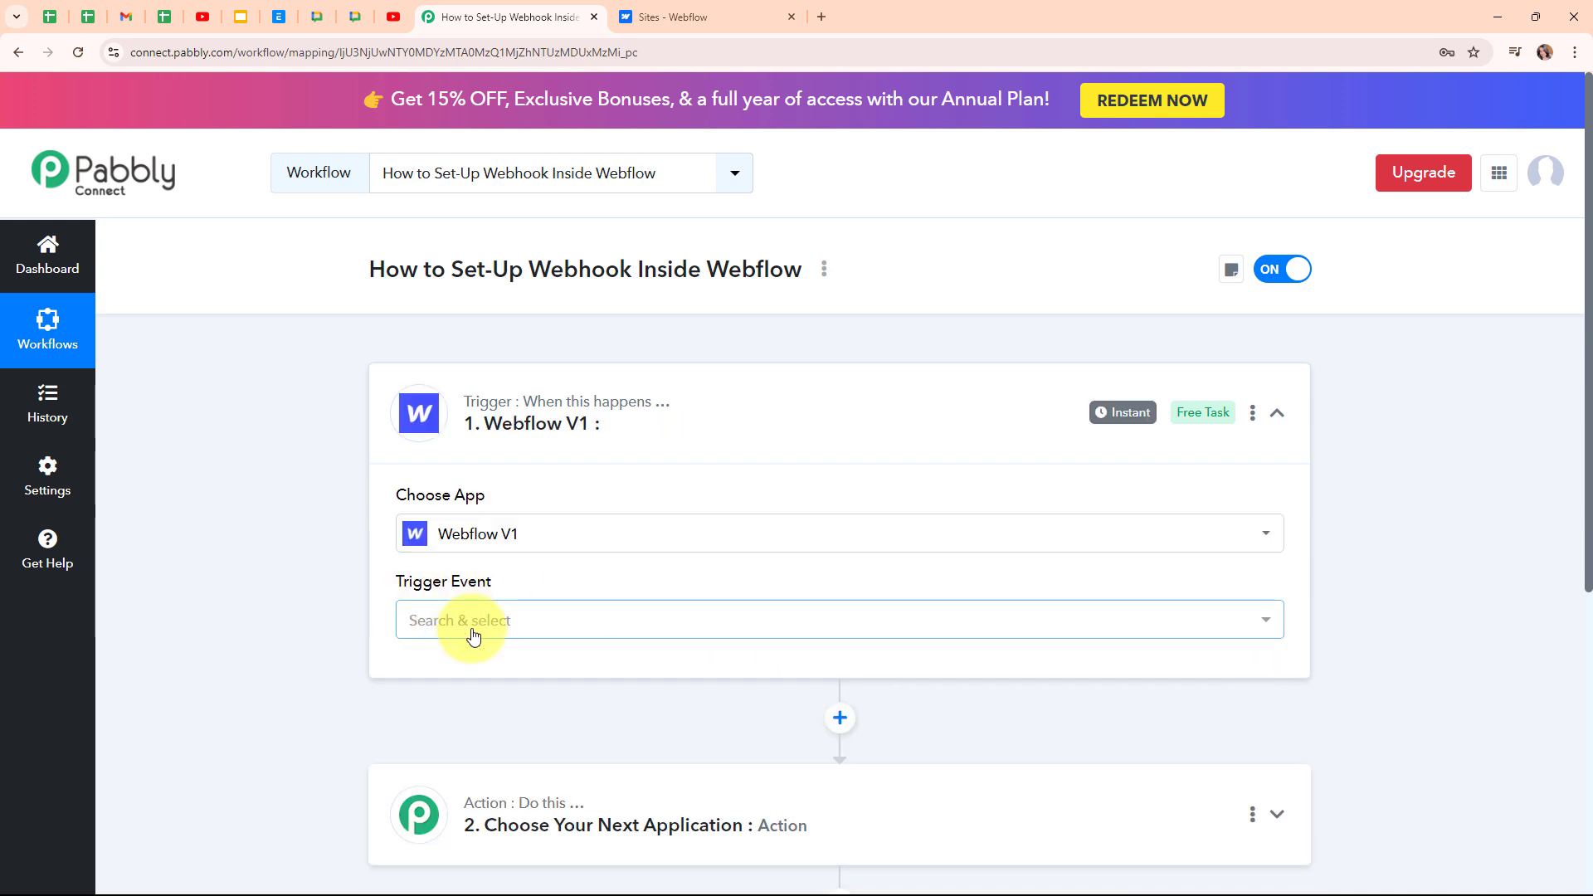
Set the Webflow V1 trigger event to New Form Submission
left_click(473, 636)
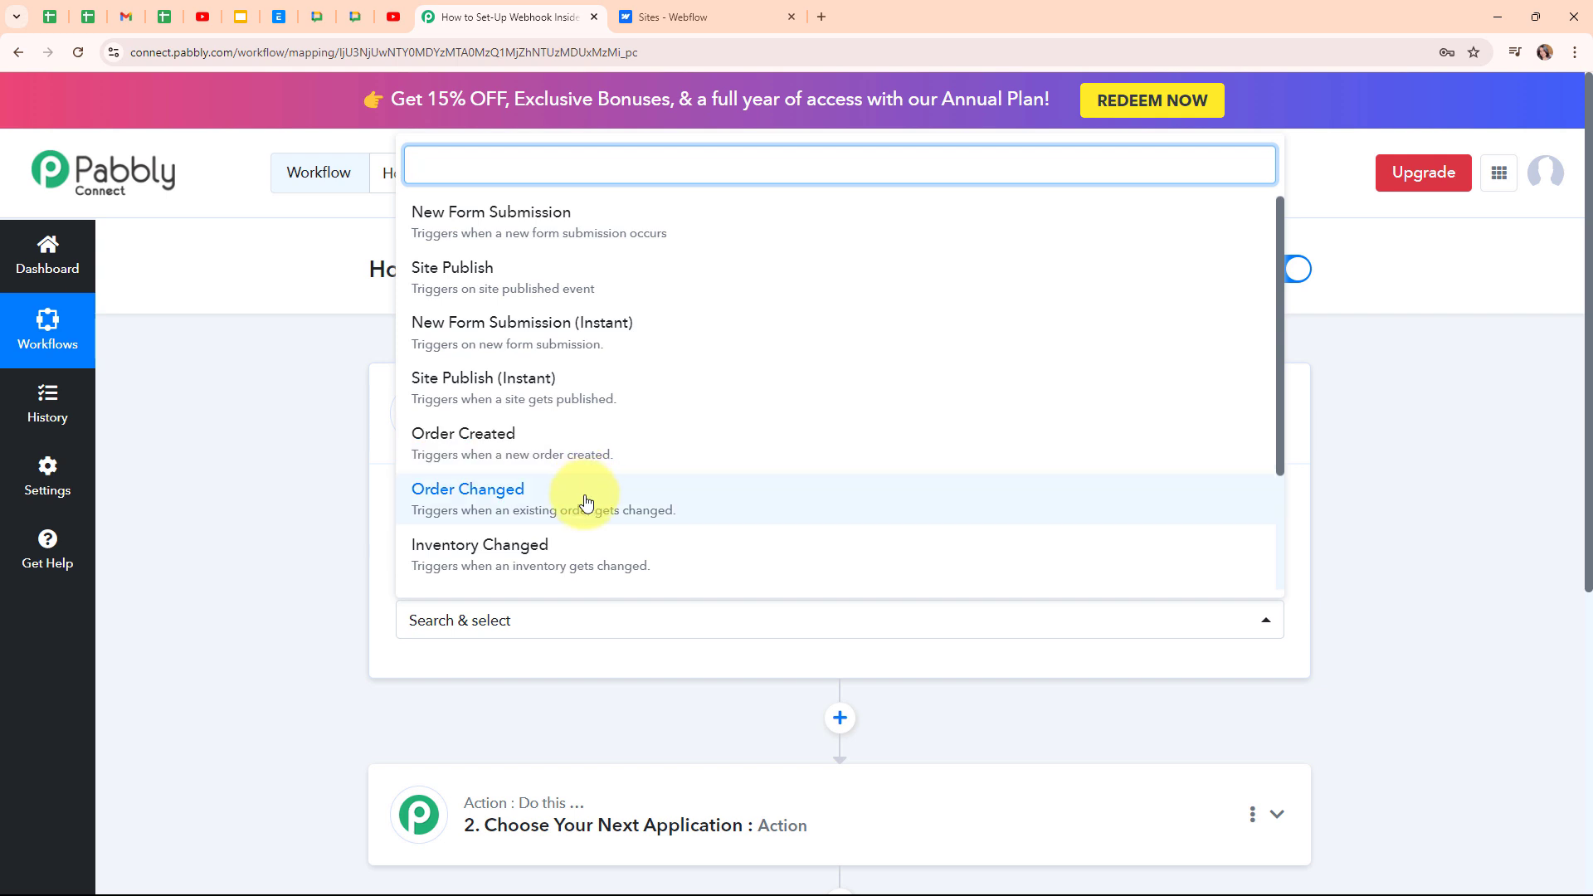
scroll(735, 459, "down", 2)
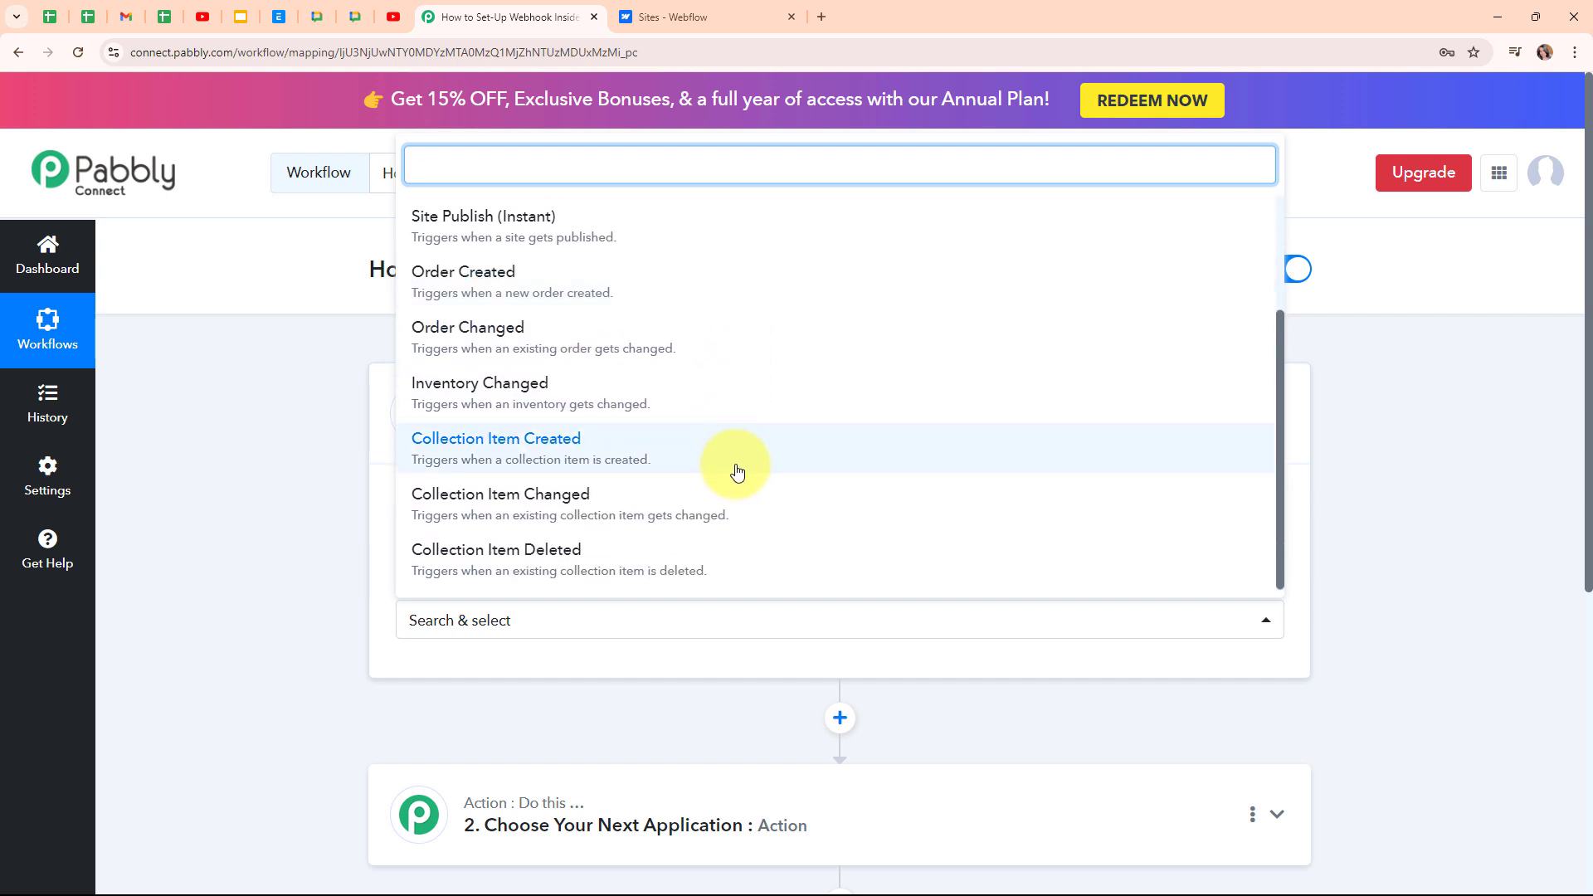
scroll(738, 472, "down", 1)
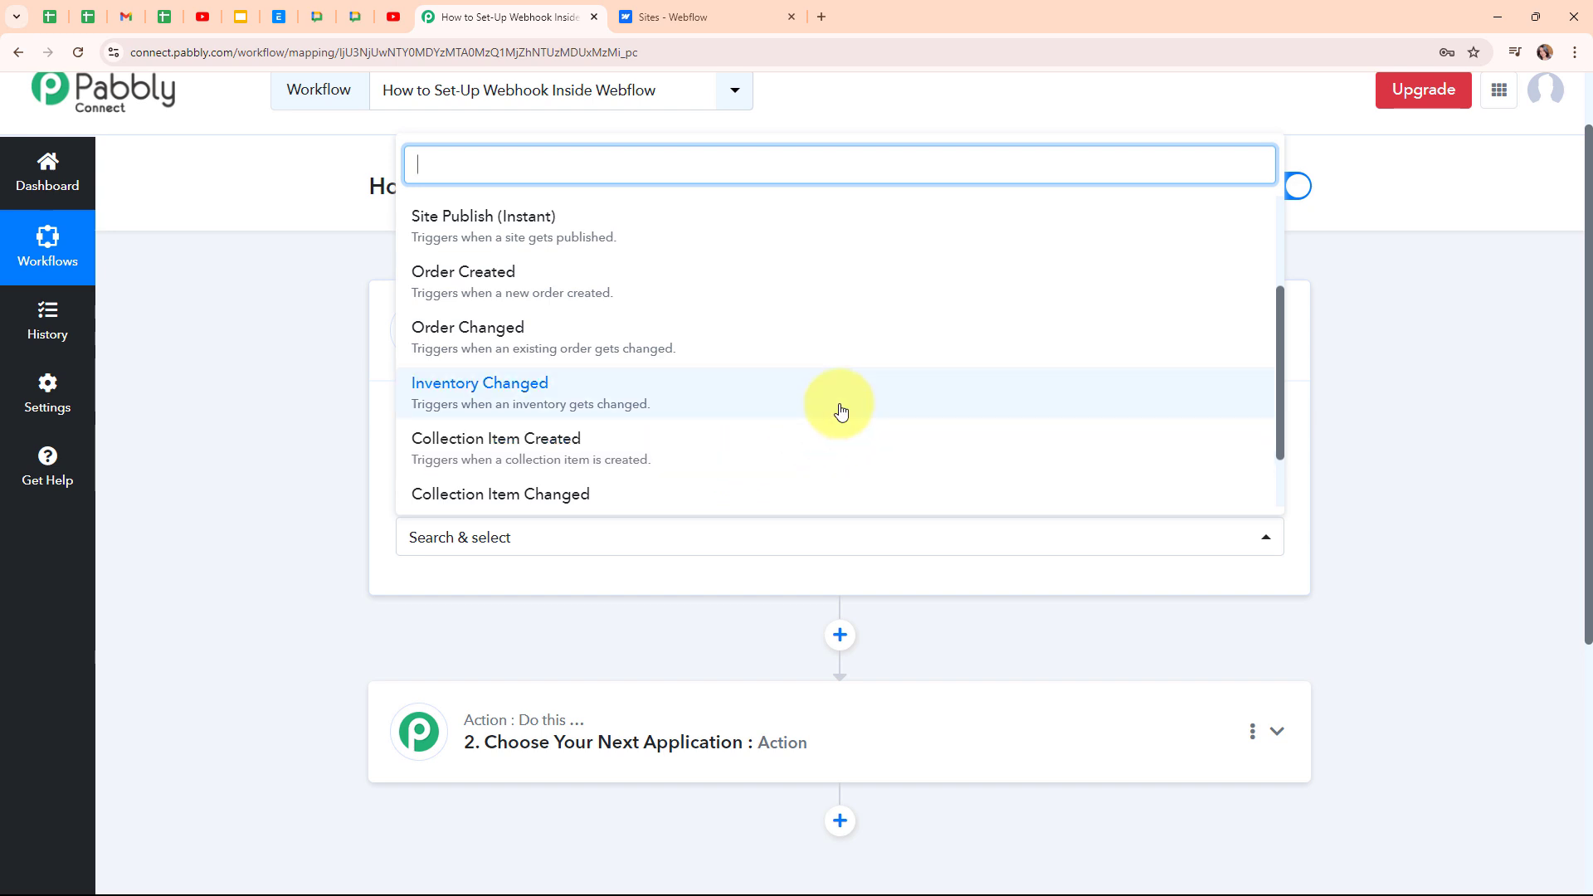
scroll(842, 410, "up", 1)
scroll(841, 409, "up", 1)
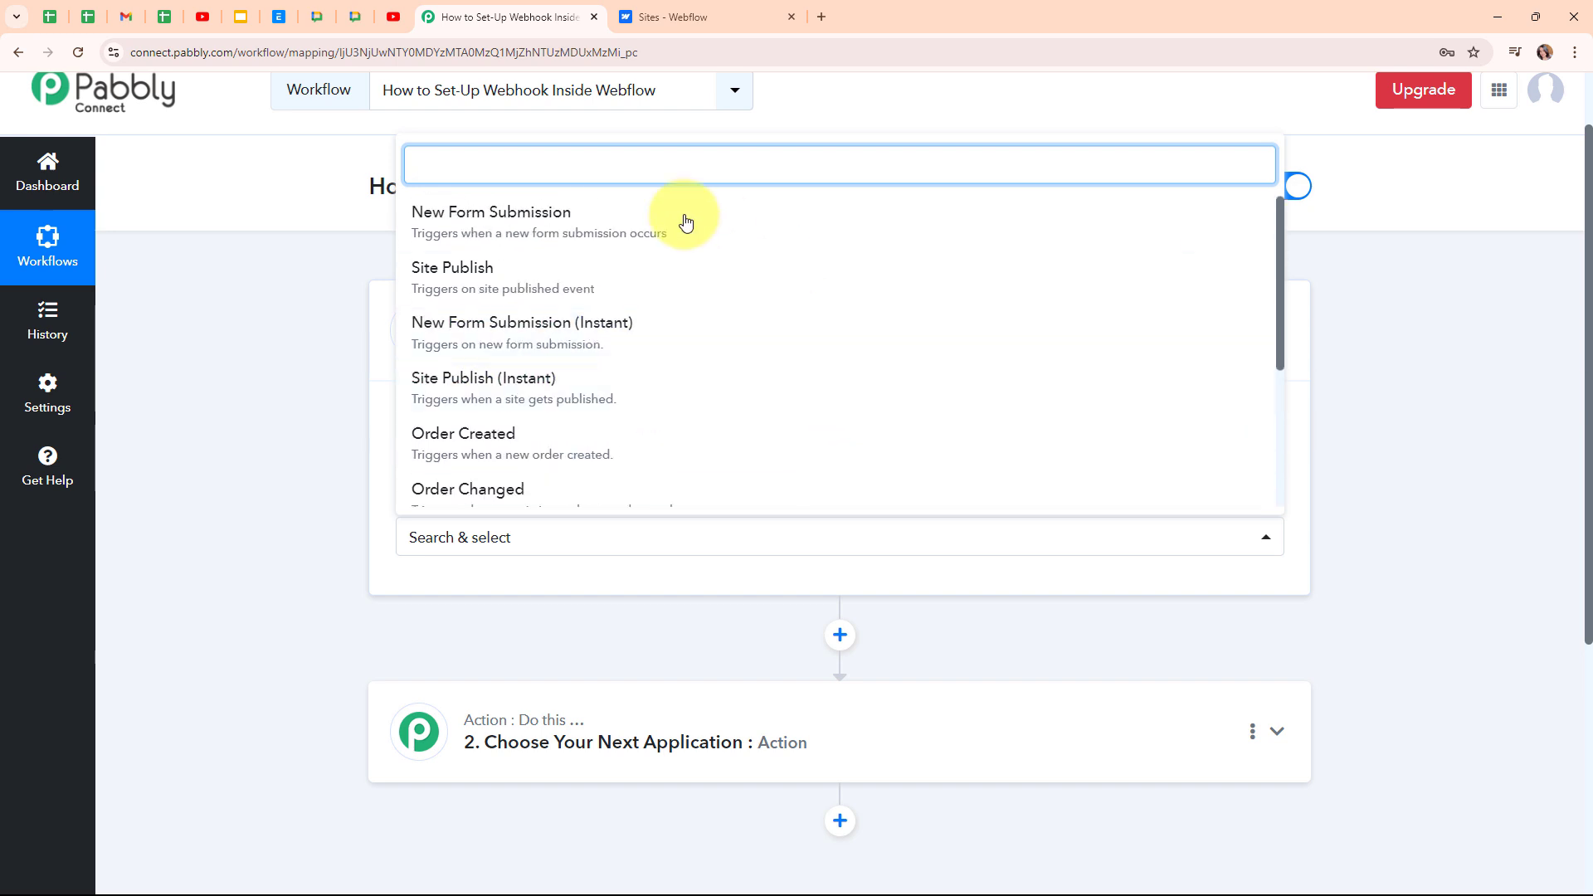
left_click(627, 235)
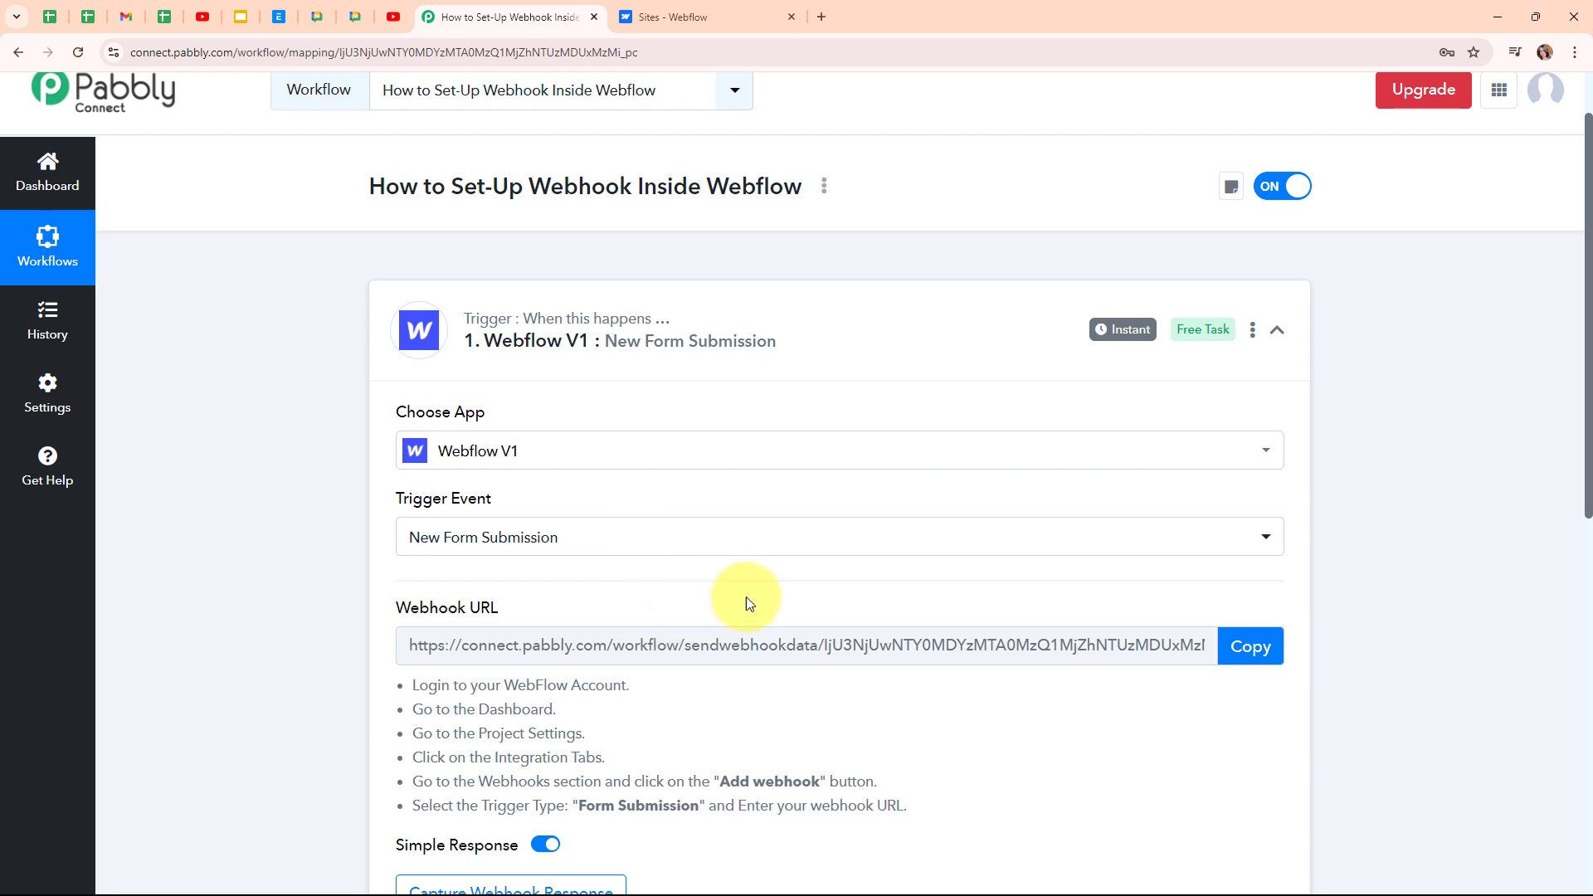
Review the setup instructions and copy the Webflow trigger's webhook URL
scroll(745, 596, "down", 2)
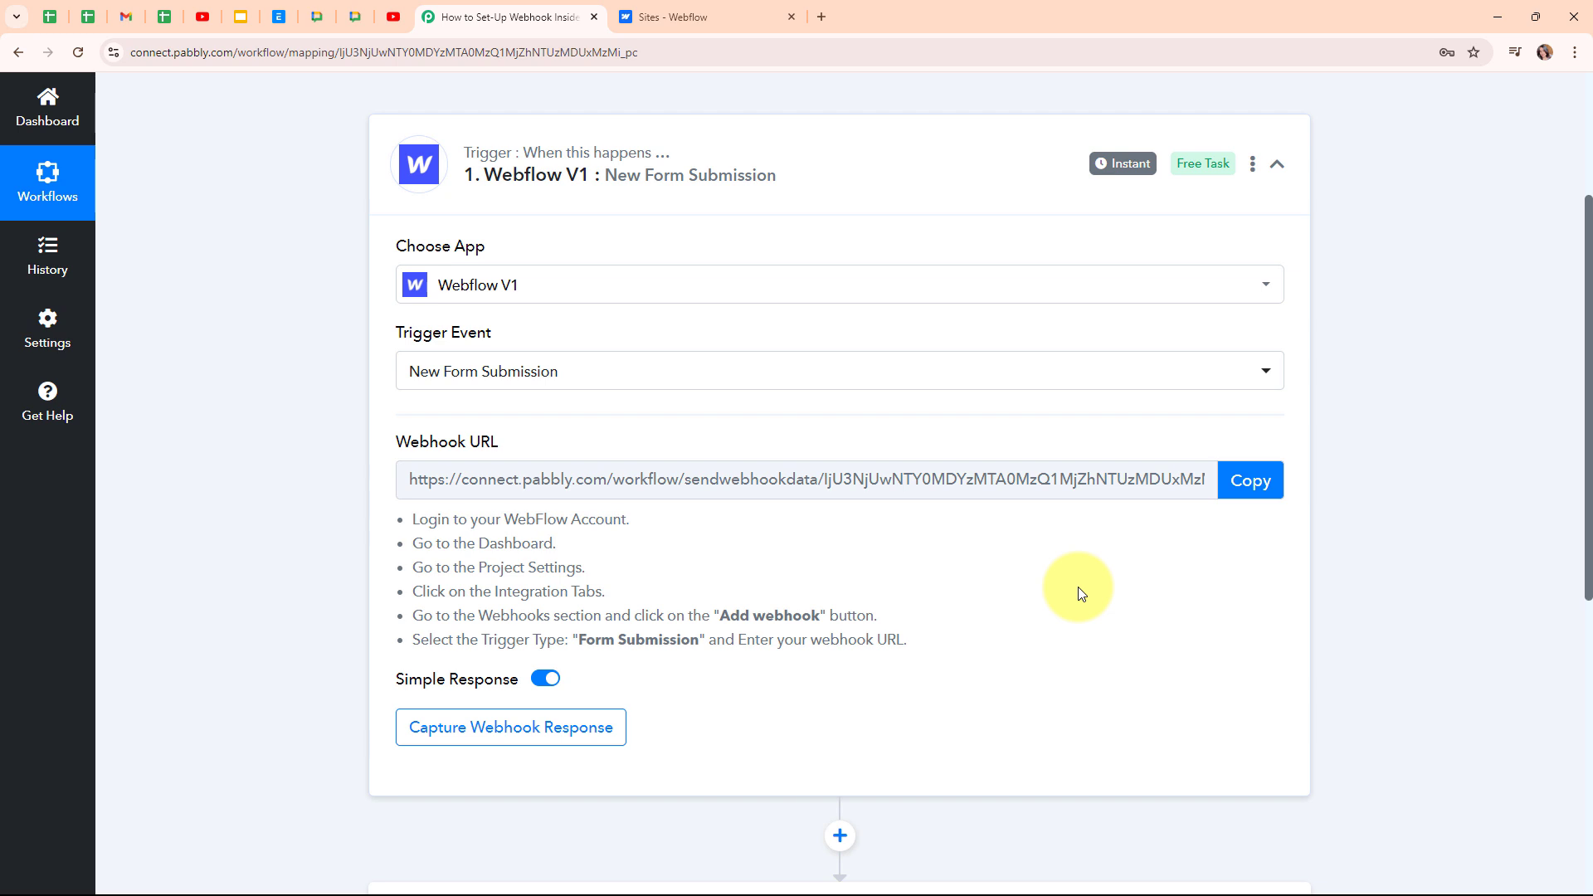
left_click_drag(412, 521, 757, 676)
left_click(758, 676)
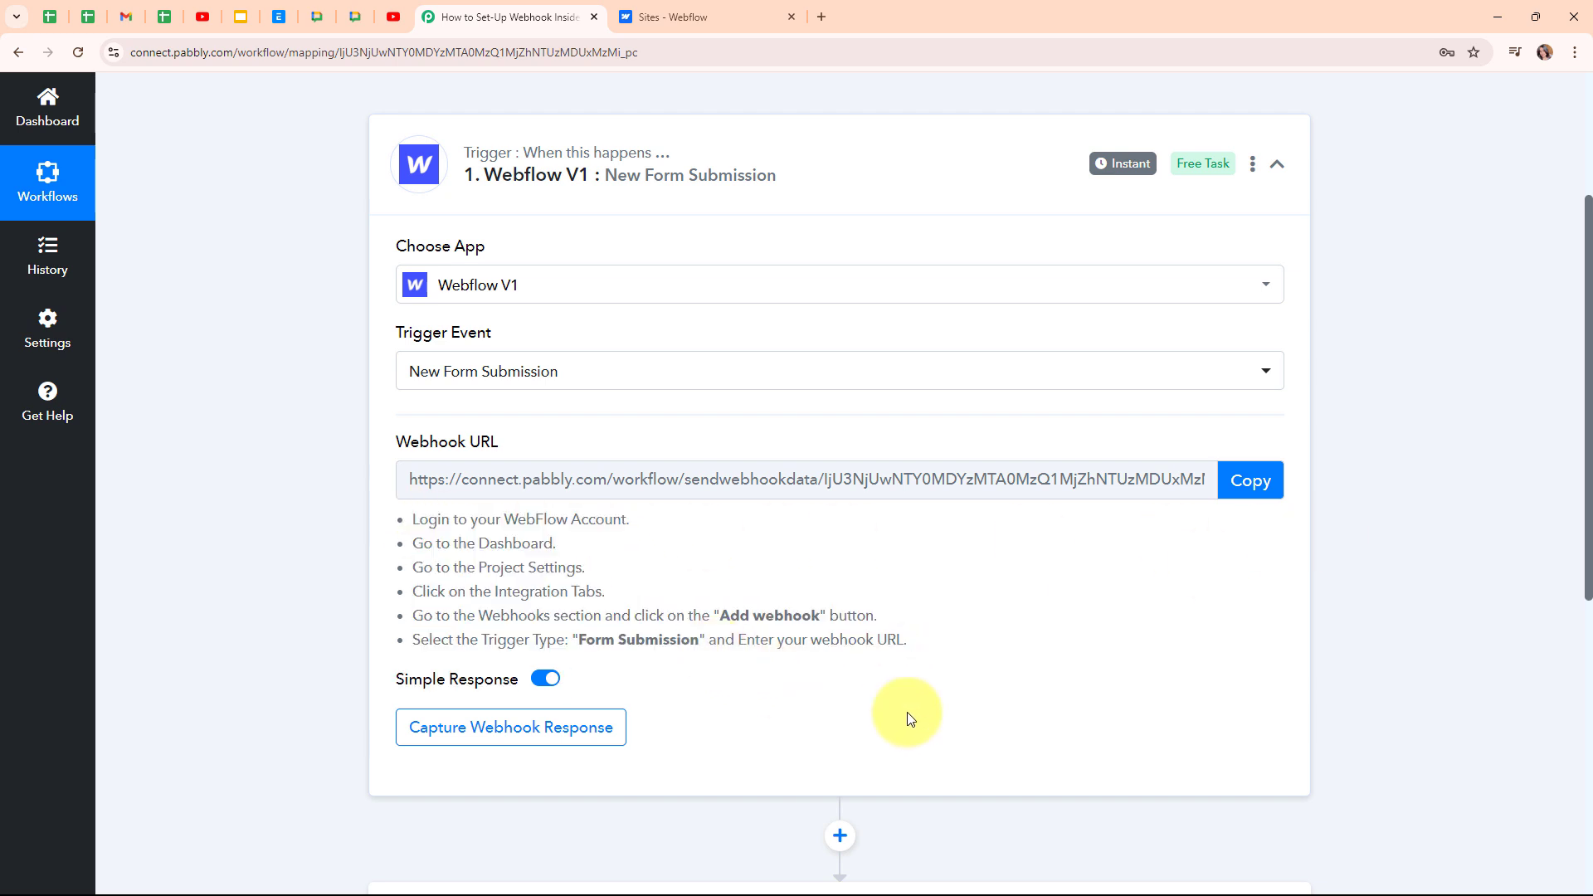
left_click(1253, 479)
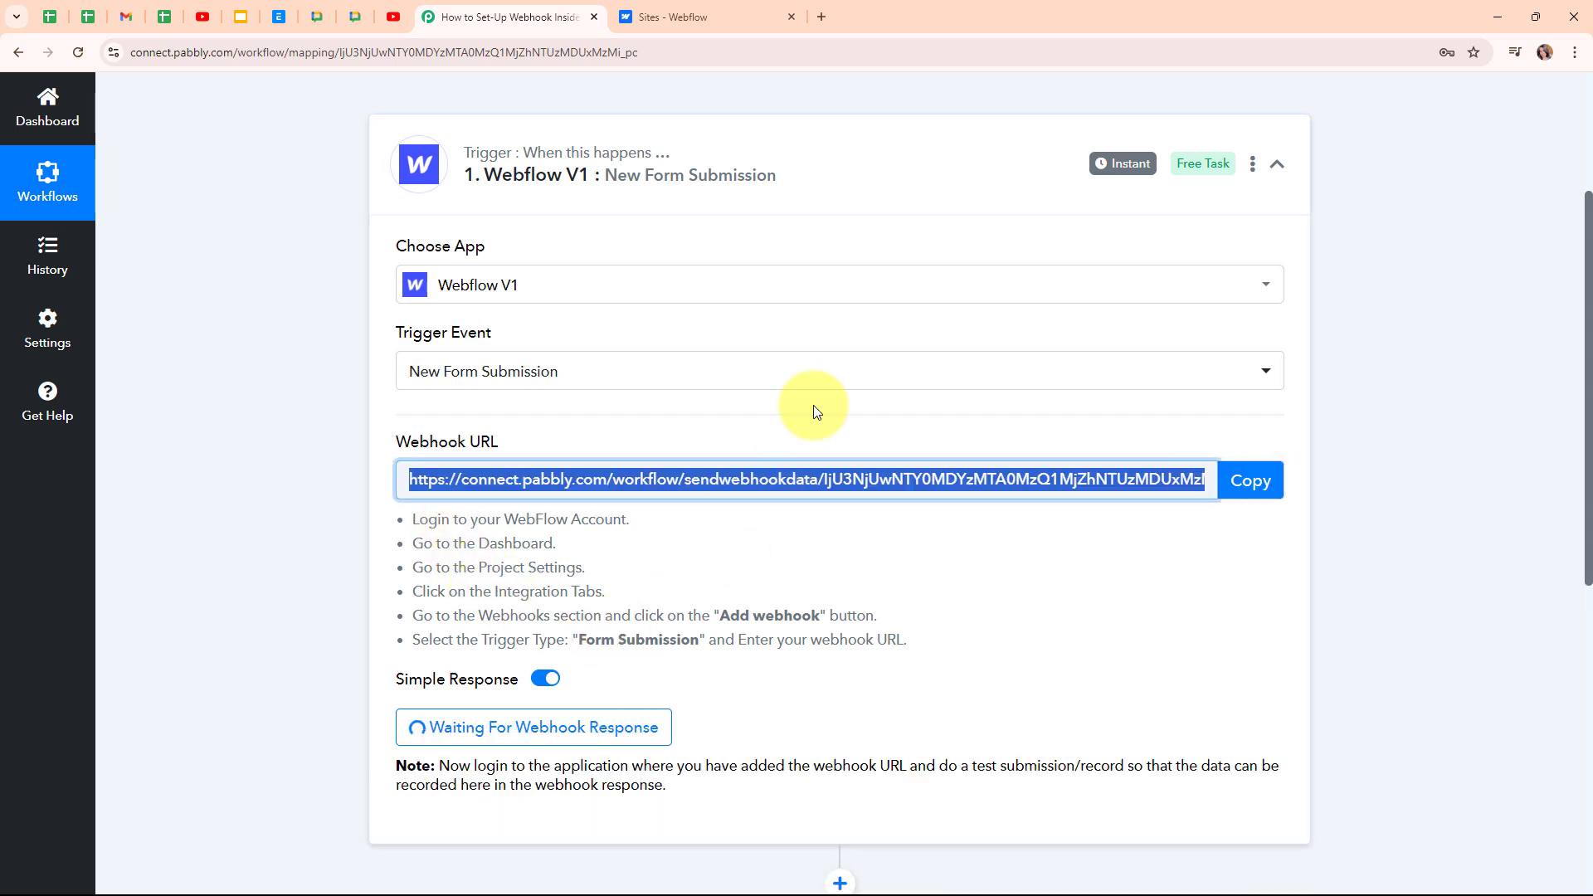
Switch to Webflow and go to the webhooks section in the EduTech site's Apps & Integrations settings
left_click(739, 17)
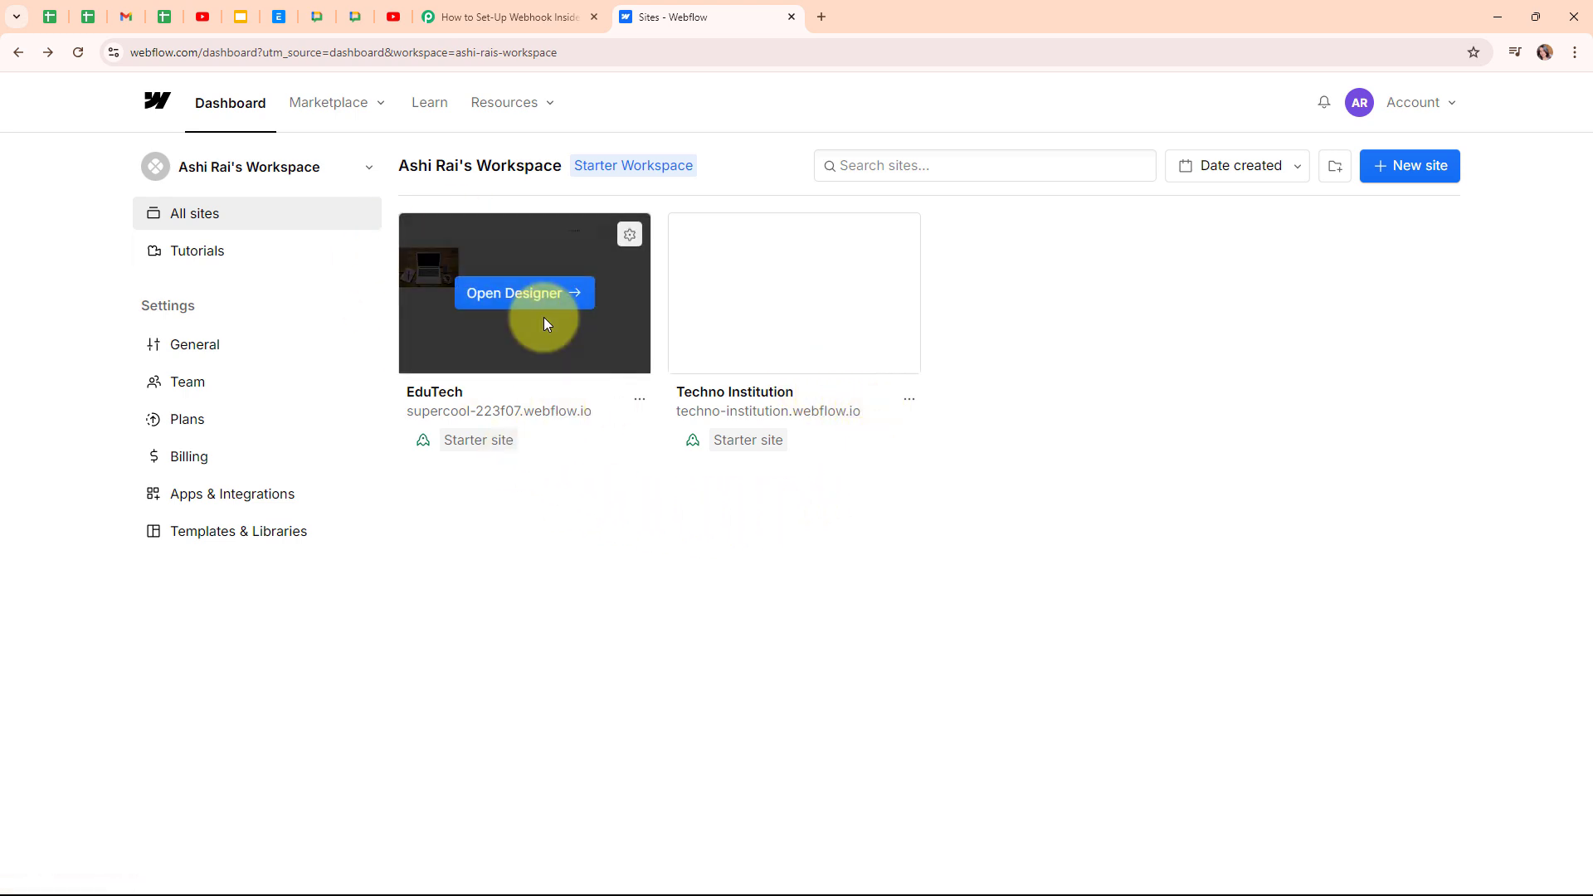
mouse_move(420, 366)
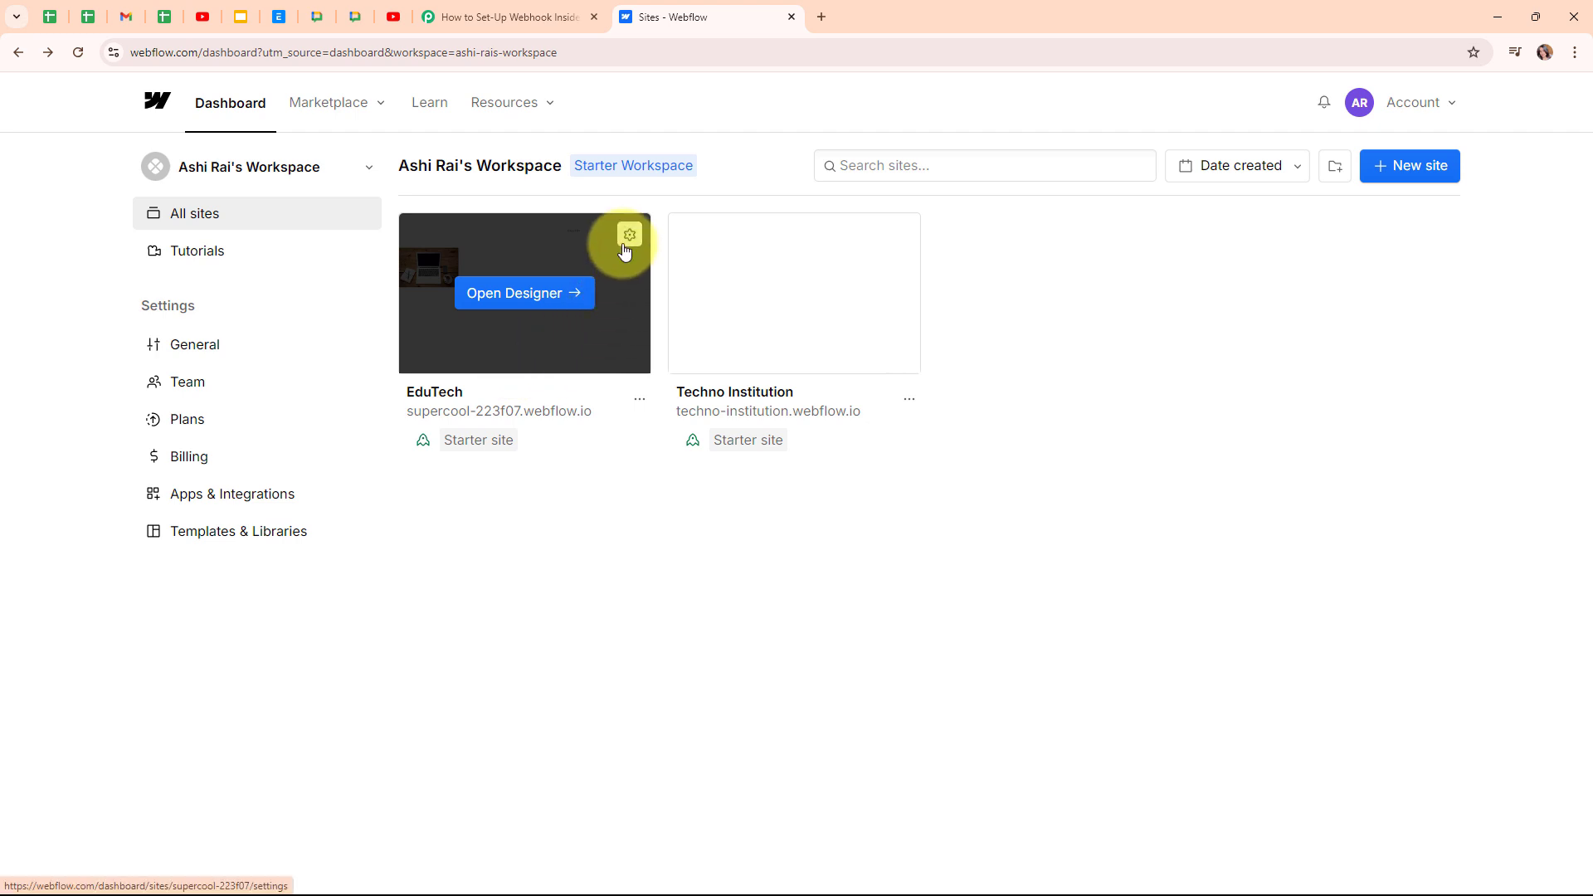
left_click(629, 235)
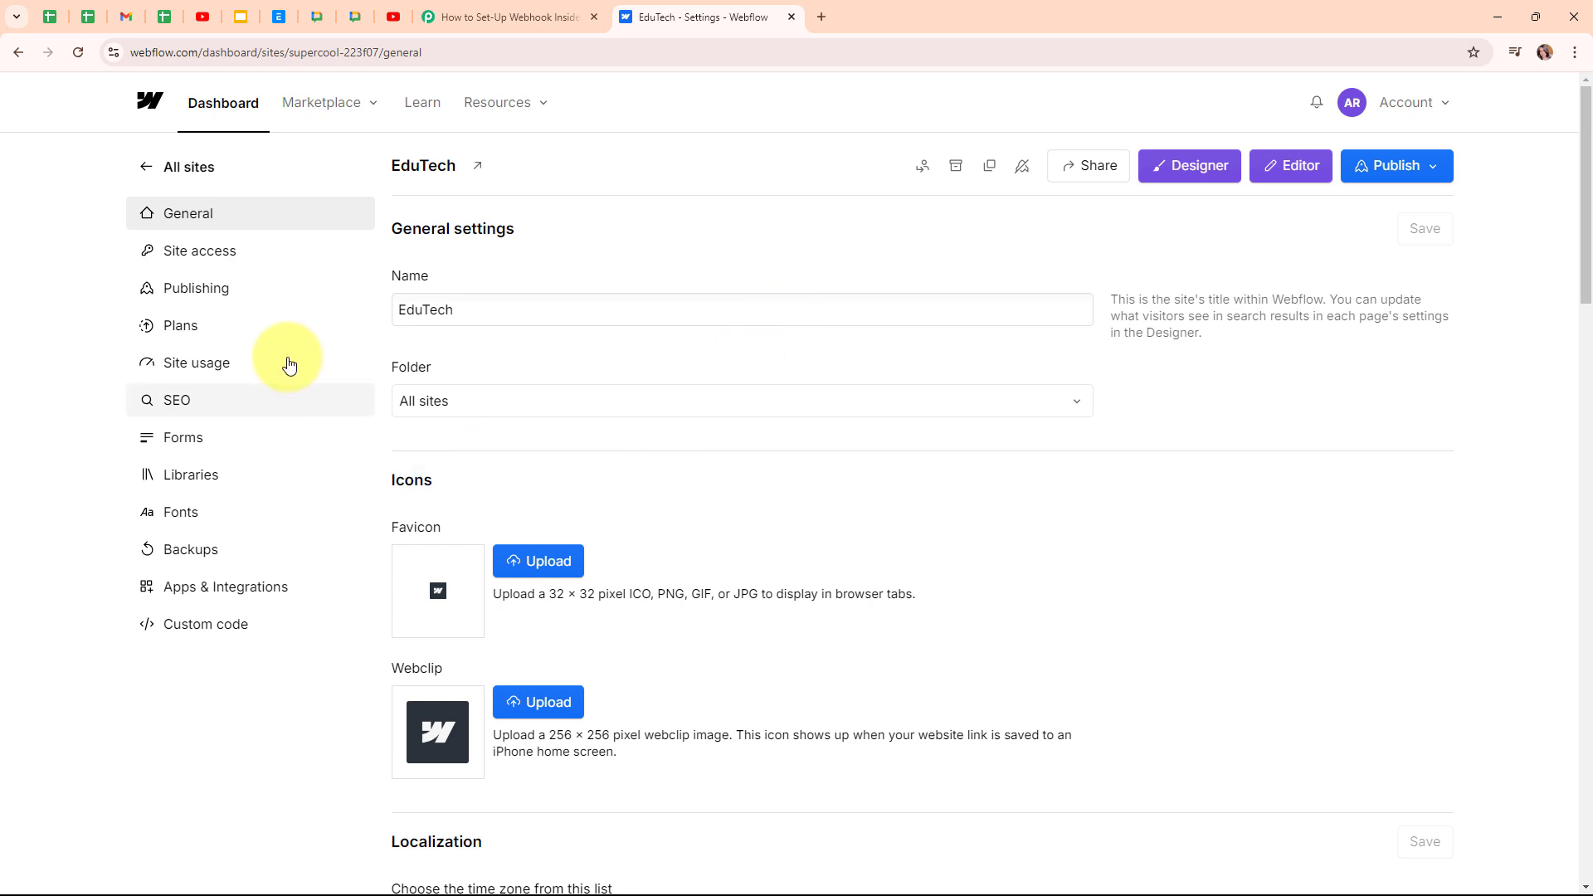
left_click(279, 601)
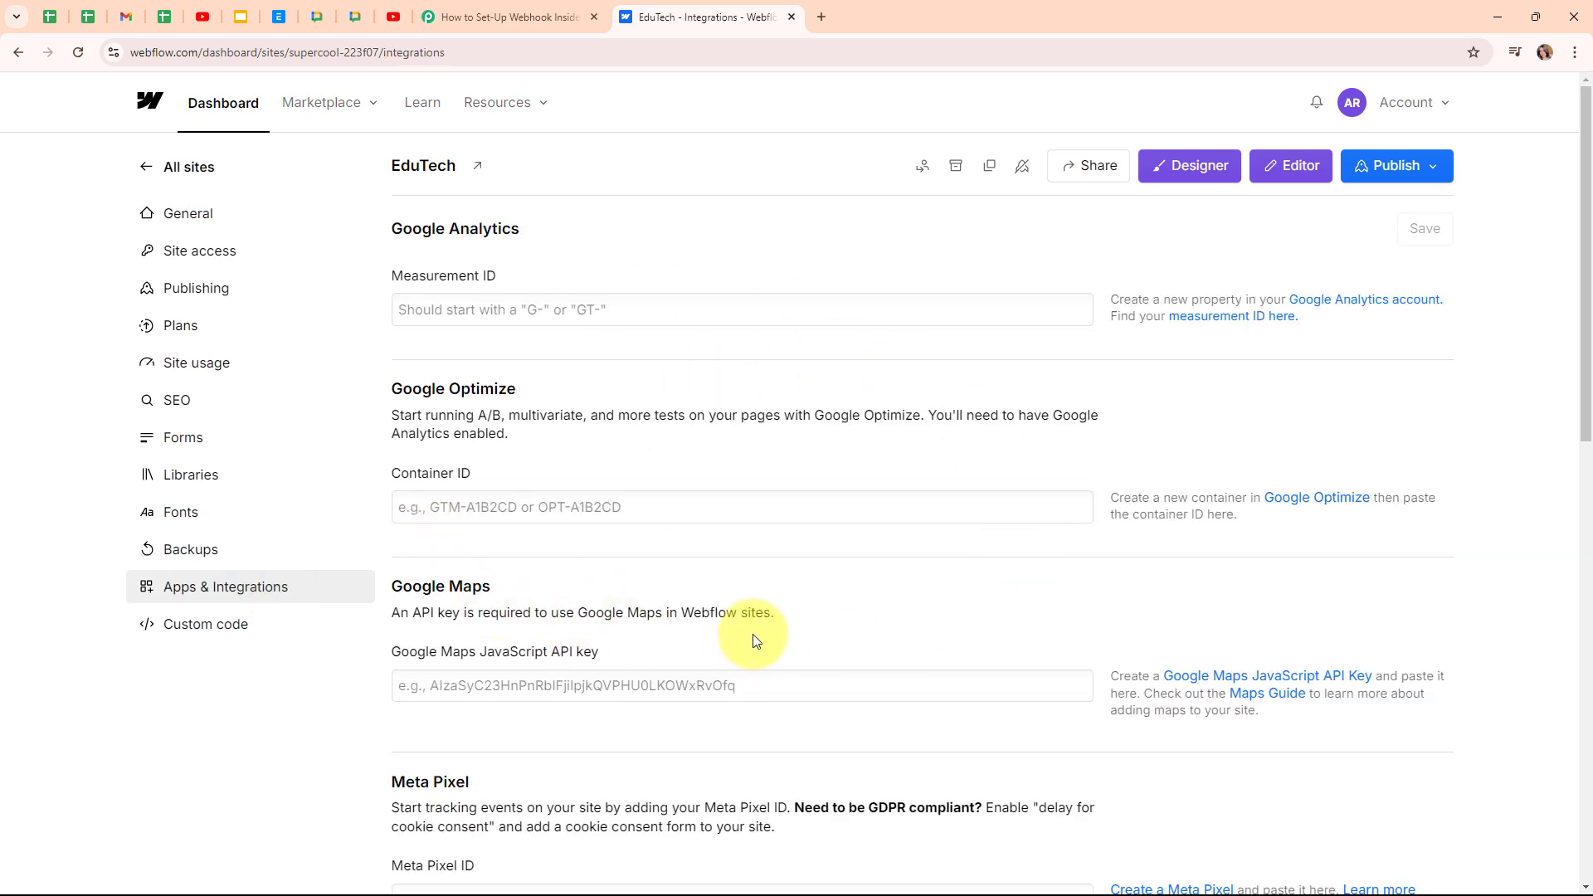
scroll(754, 634, "down", 5)
scroll(755, 638, "down", 6)
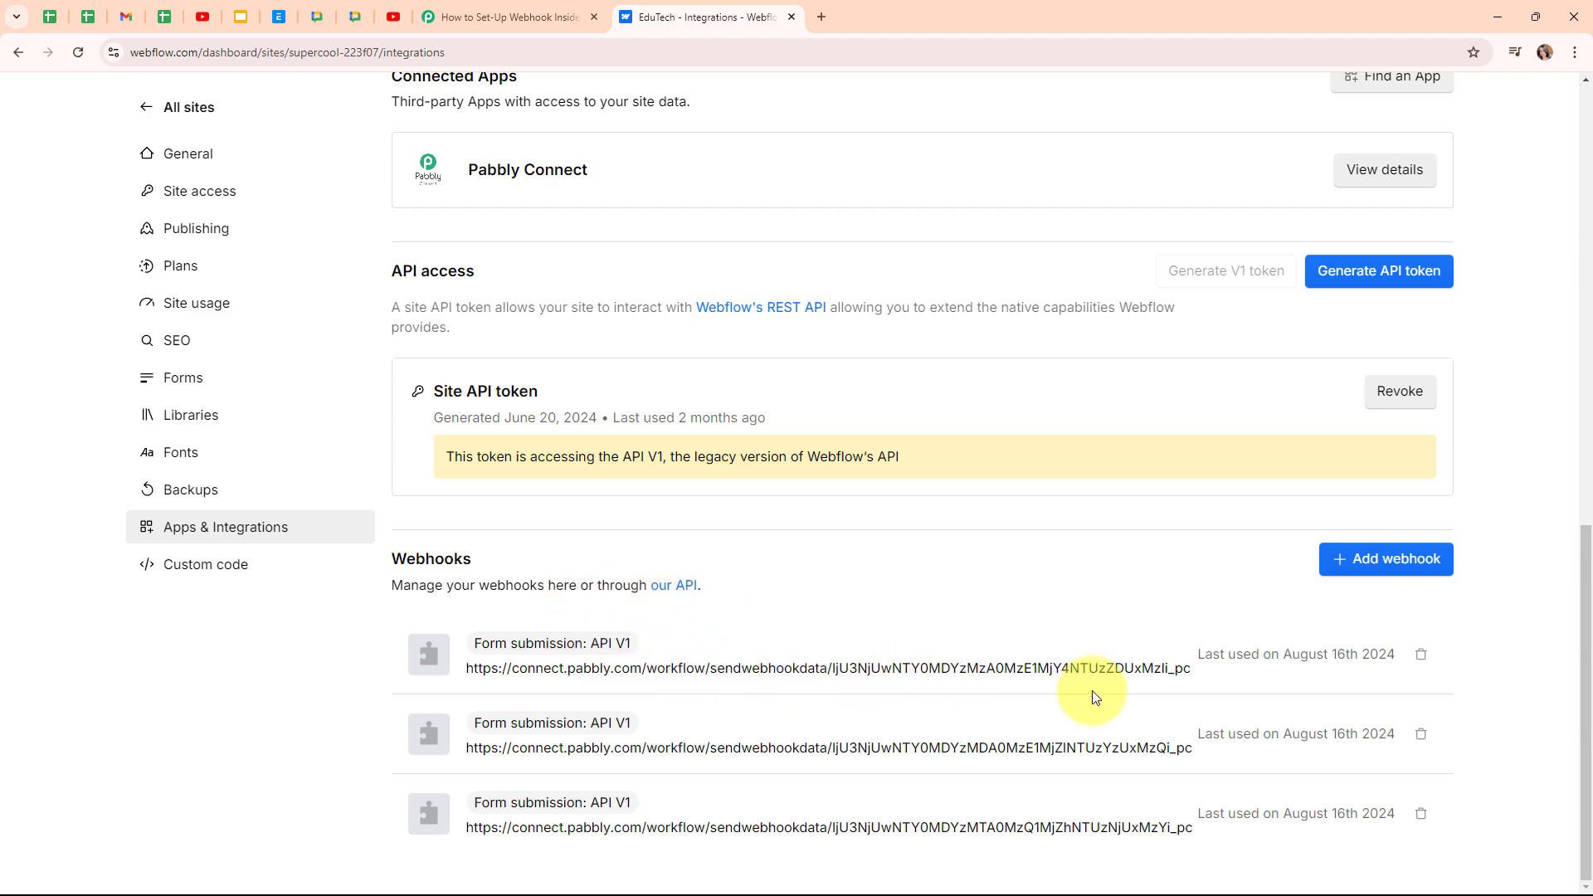
Add a webhook to the EduTech site with the Form submission trigger type and the copied Pabbly webhook URL
left_click(1403, 571)
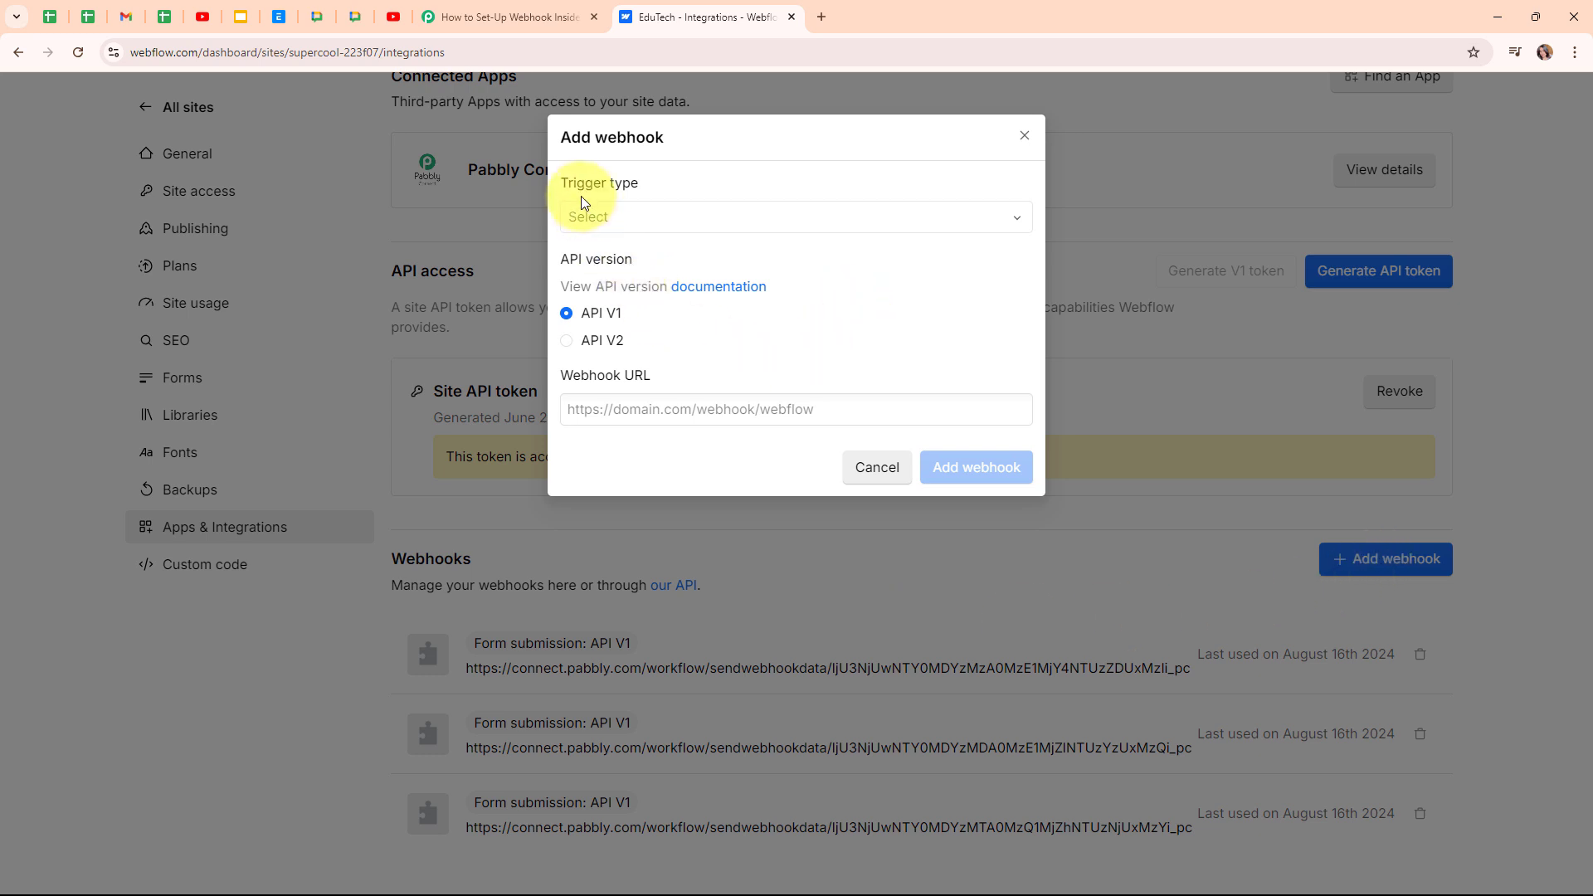
left_click(661, 223)
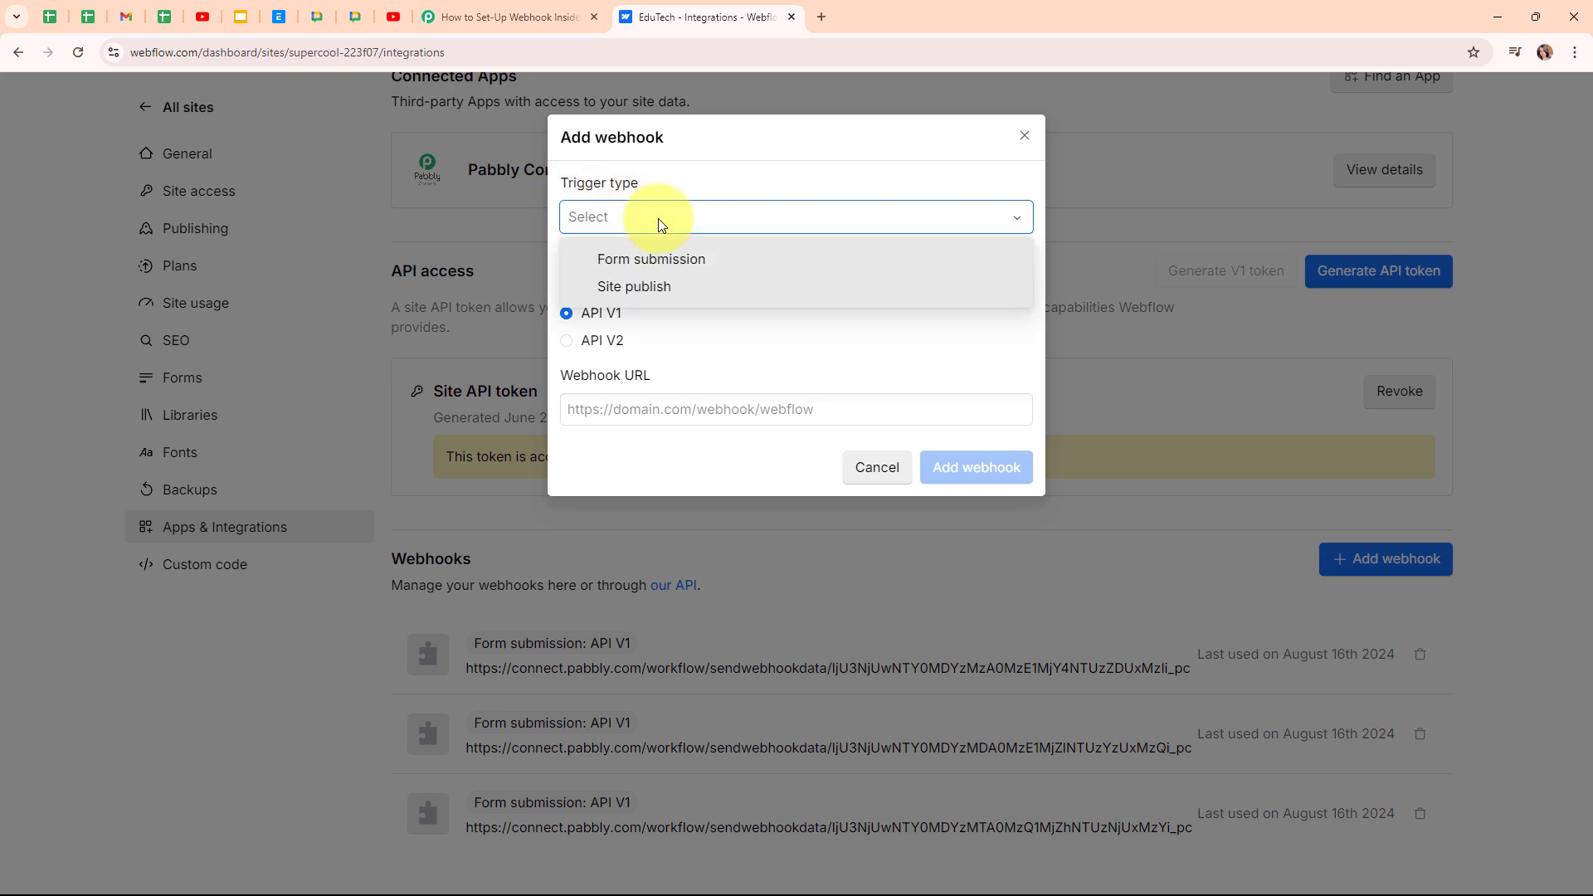
left_click(680, 259)
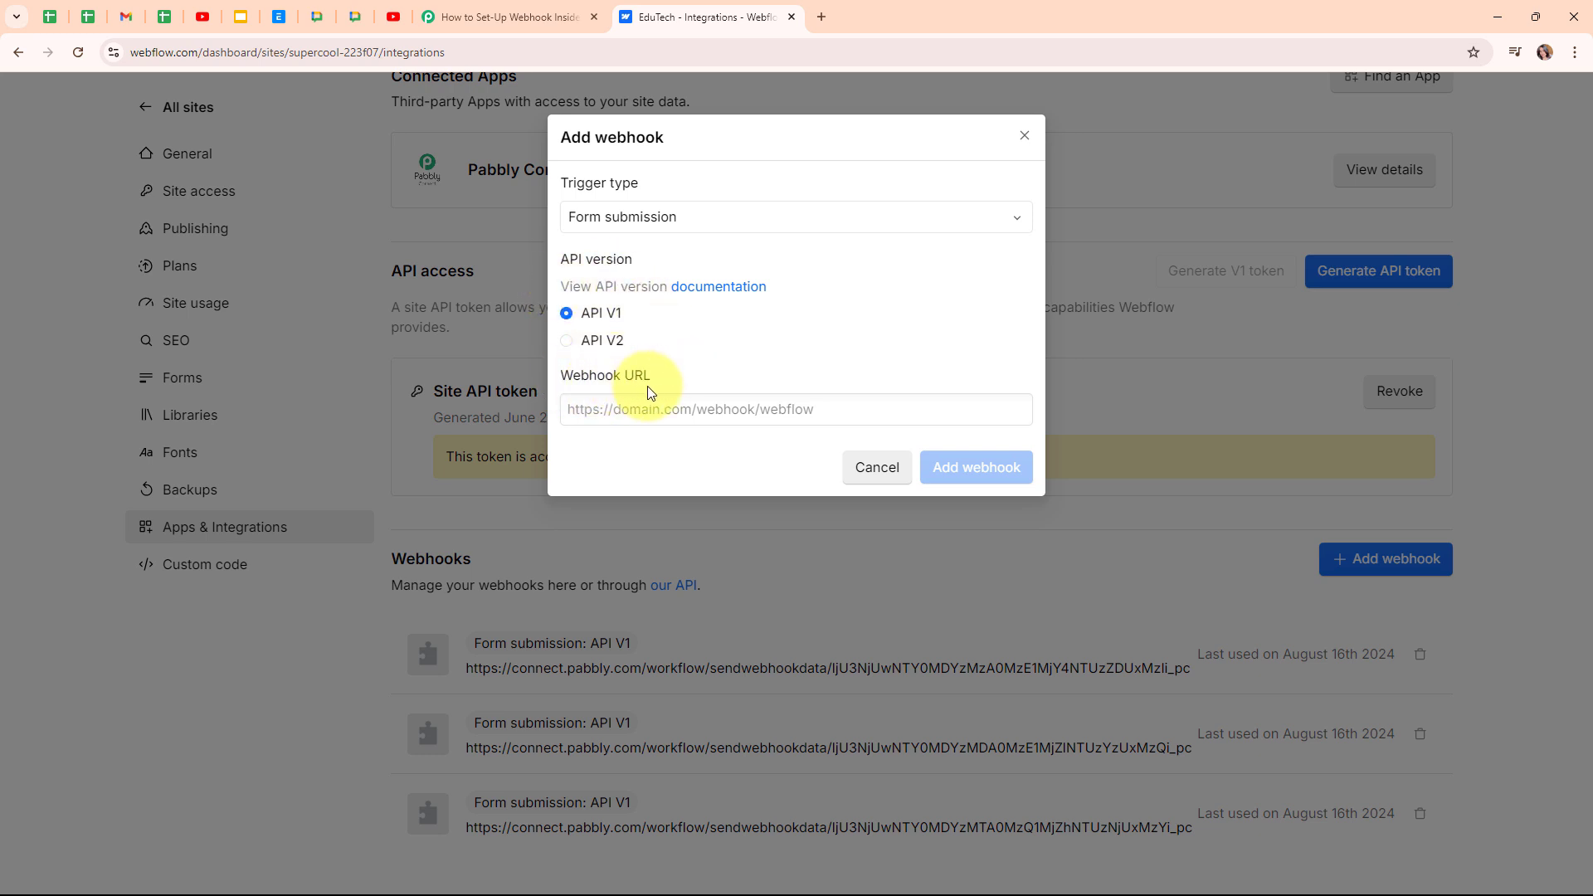
left_click(660, 413)
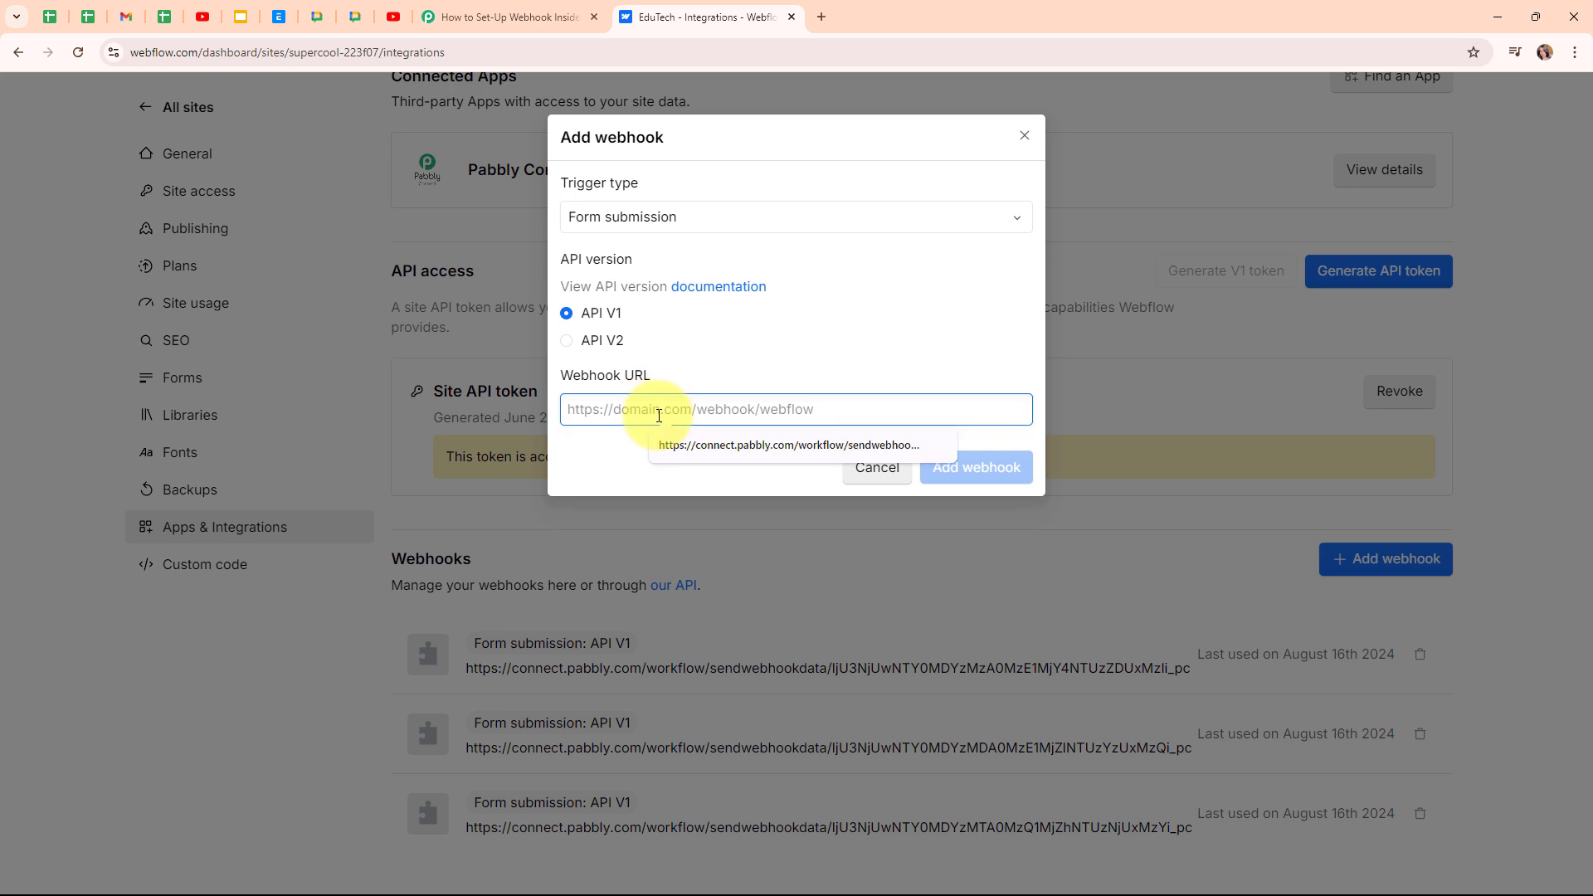
key("ctrl+v")
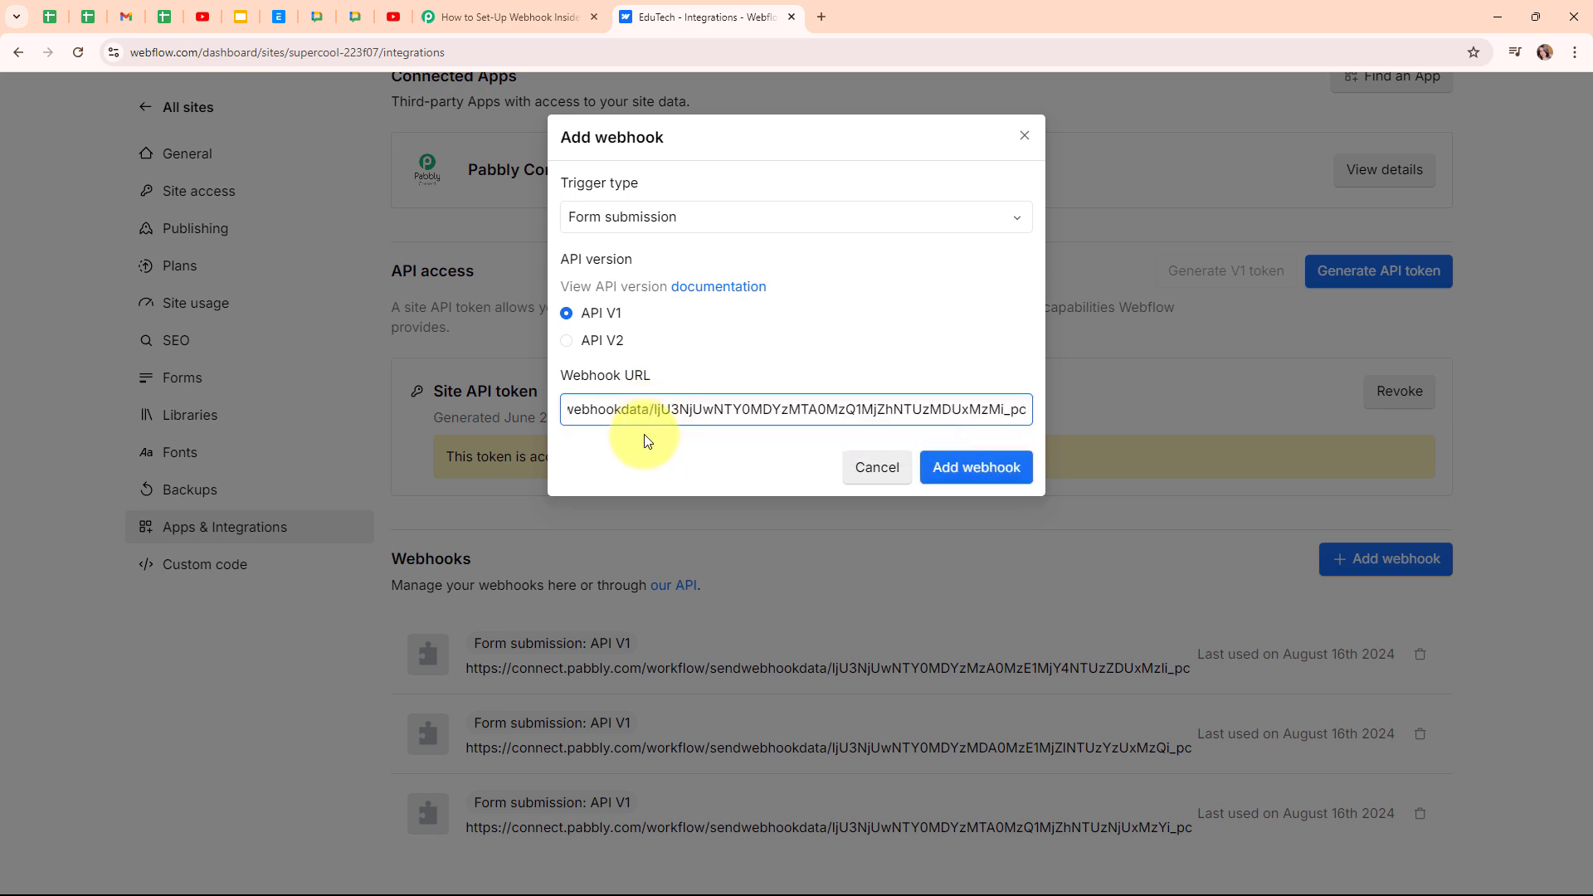
left_click(646, 443)
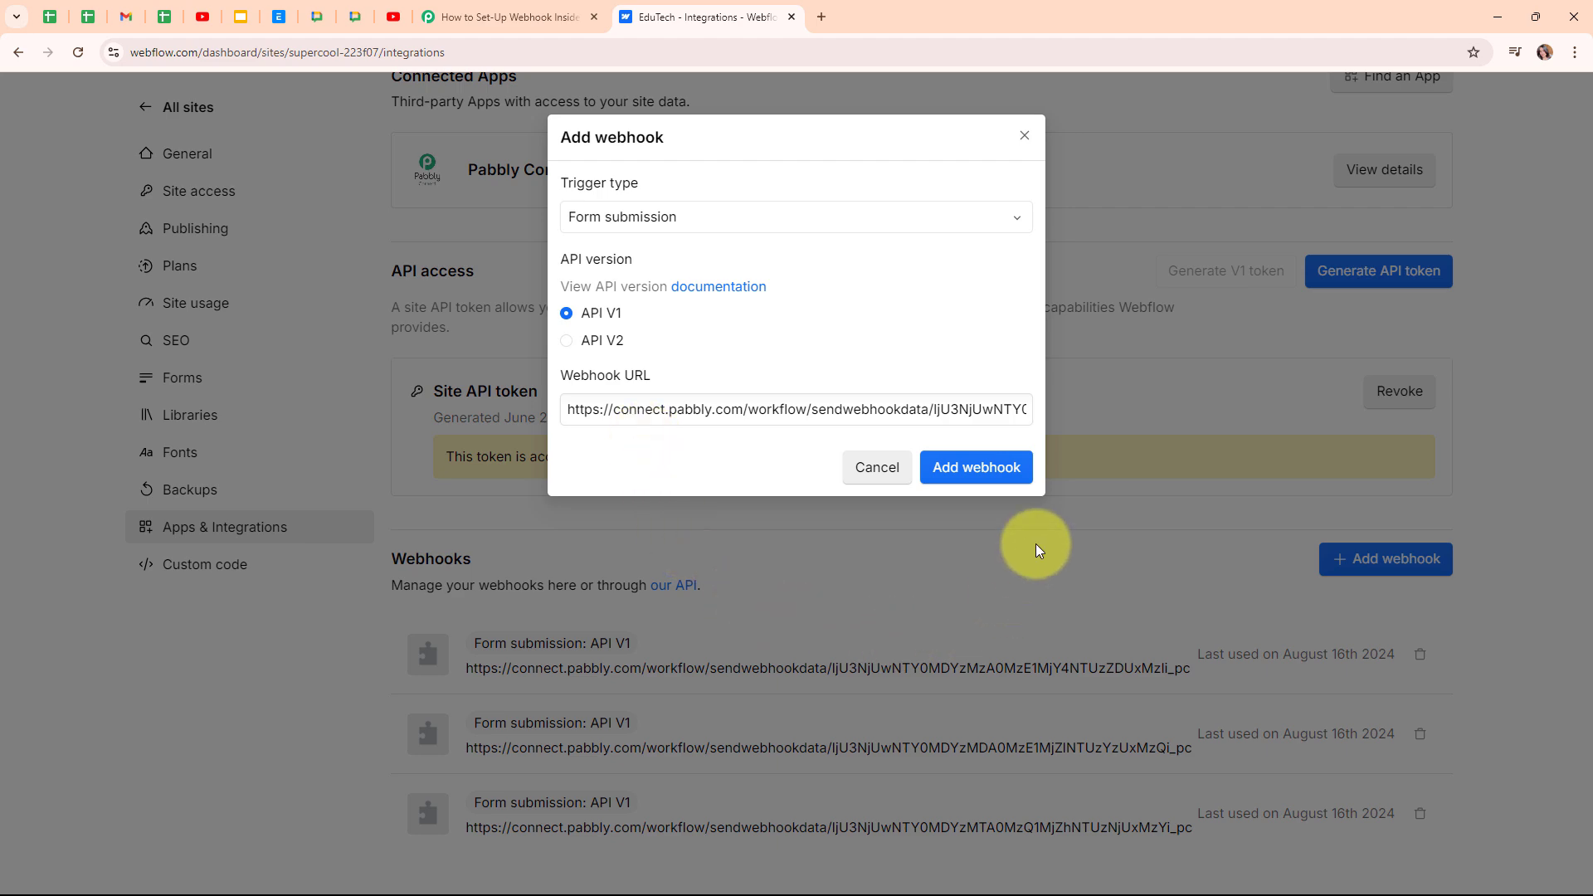
left_click(1013, 475)
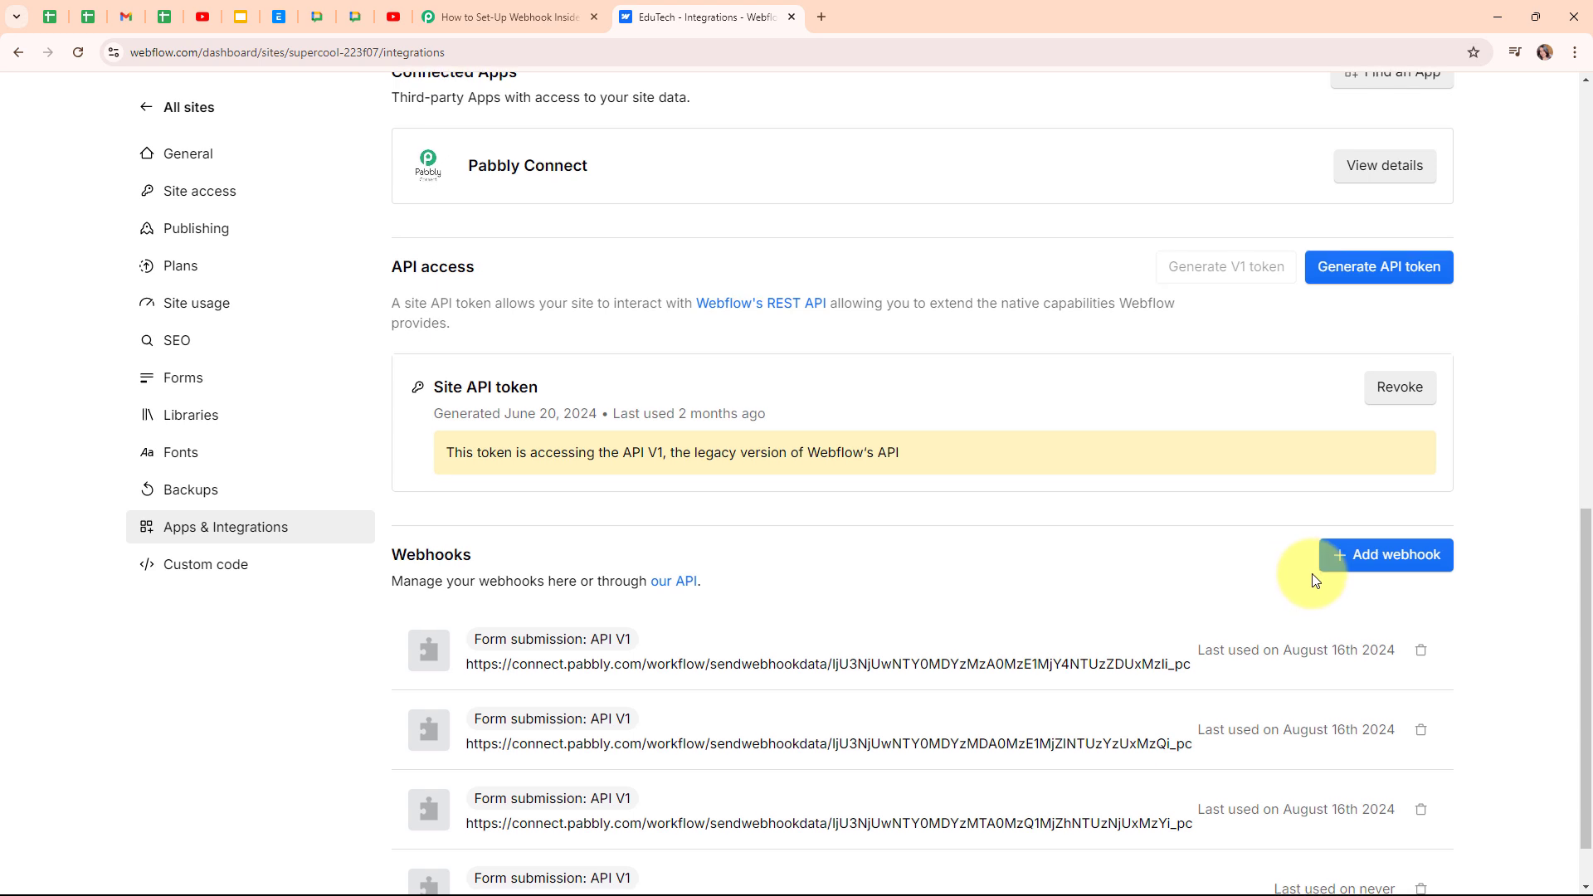
scroll(1315, 580, "down", 1)
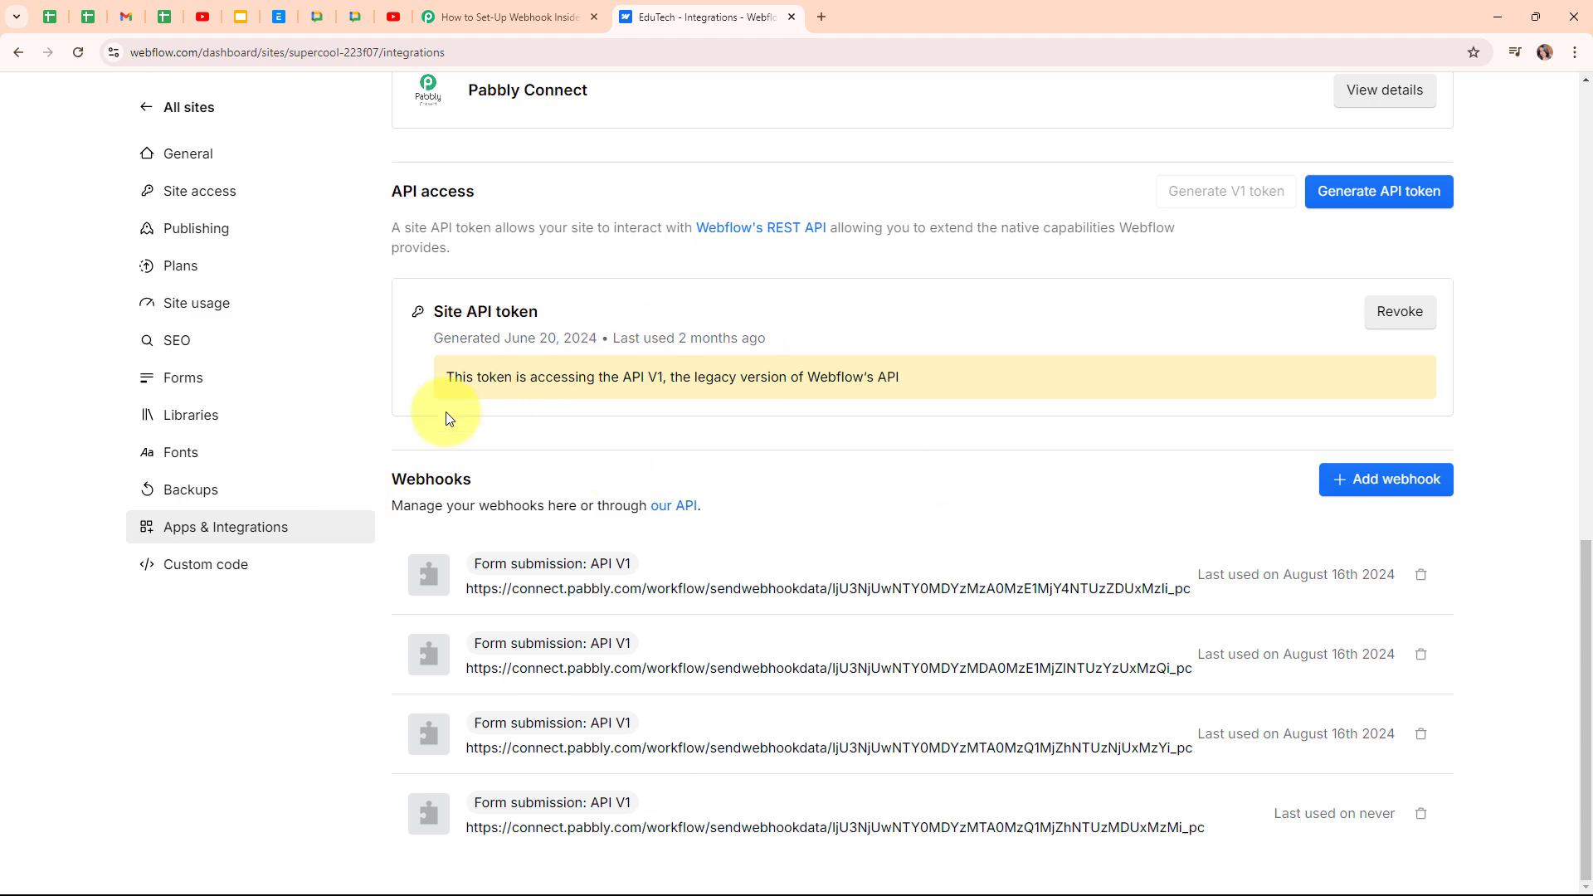
Publish the EduTech site to its staging domain supercool-223f07.webflow.io and return to the all-sites dashboard
scroll(1144, 506, "up", 5)
scroll(1142, 506, "up", 8)
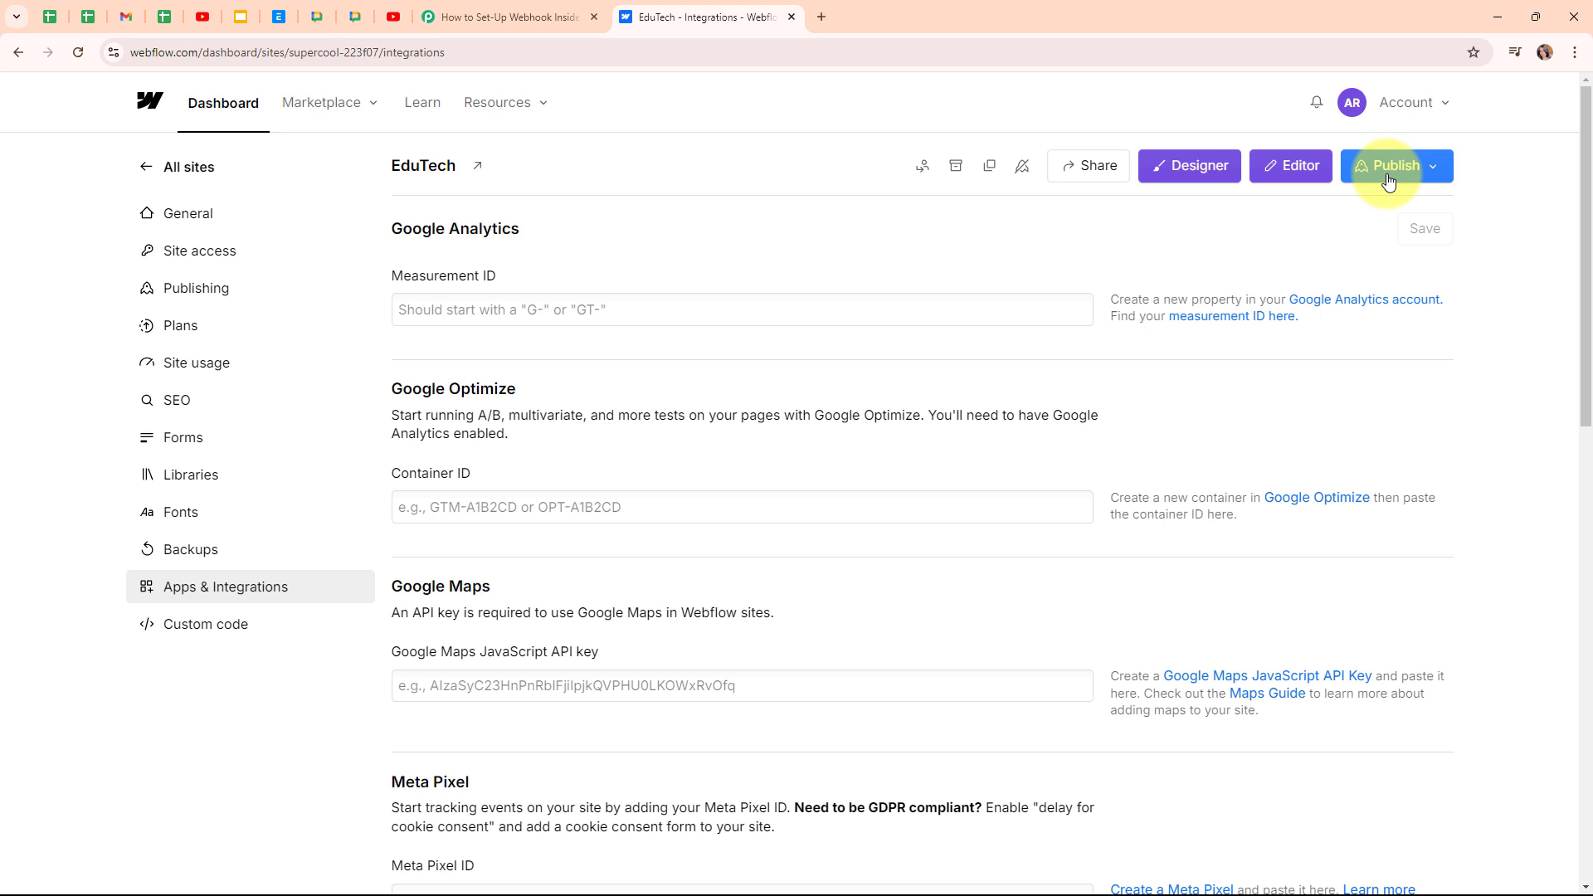
left_click(1389, 180)
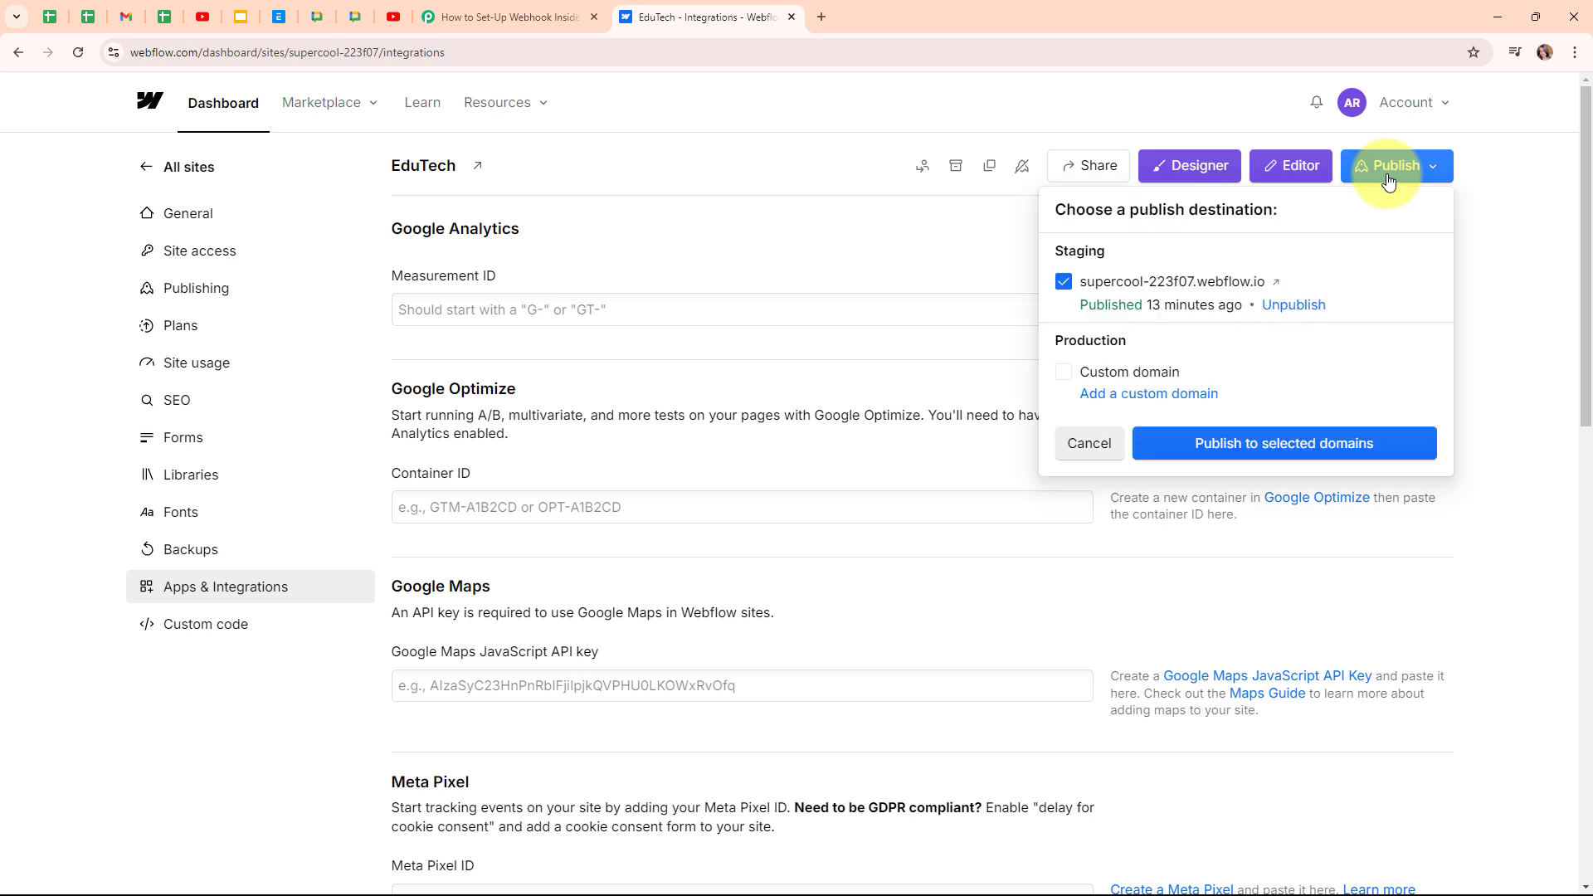
left_click(1229, 442)
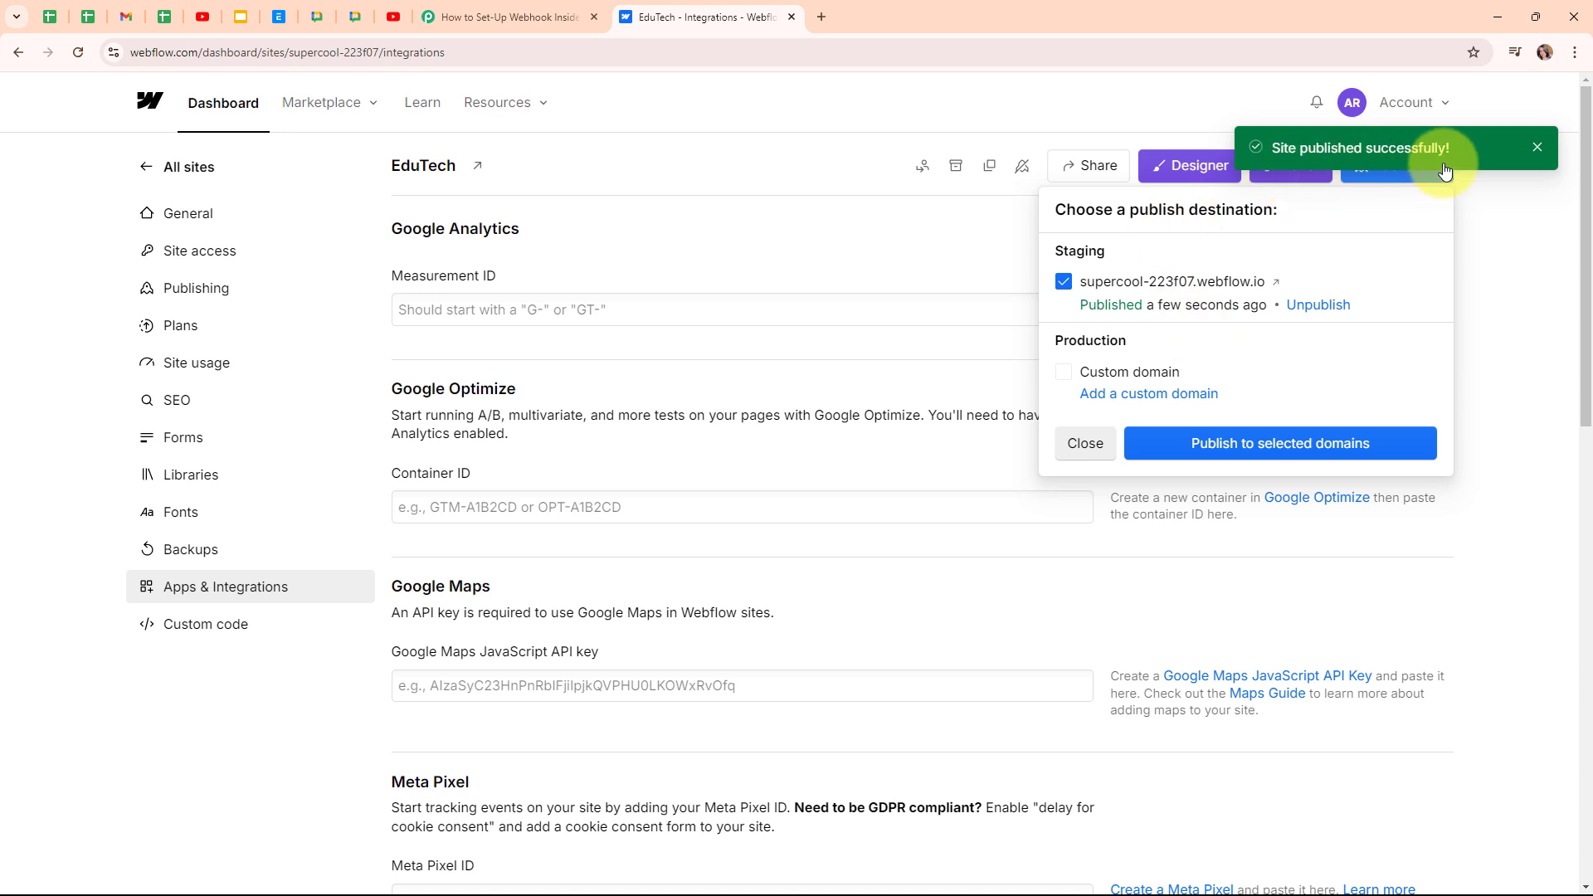
left_click(1445, 170)
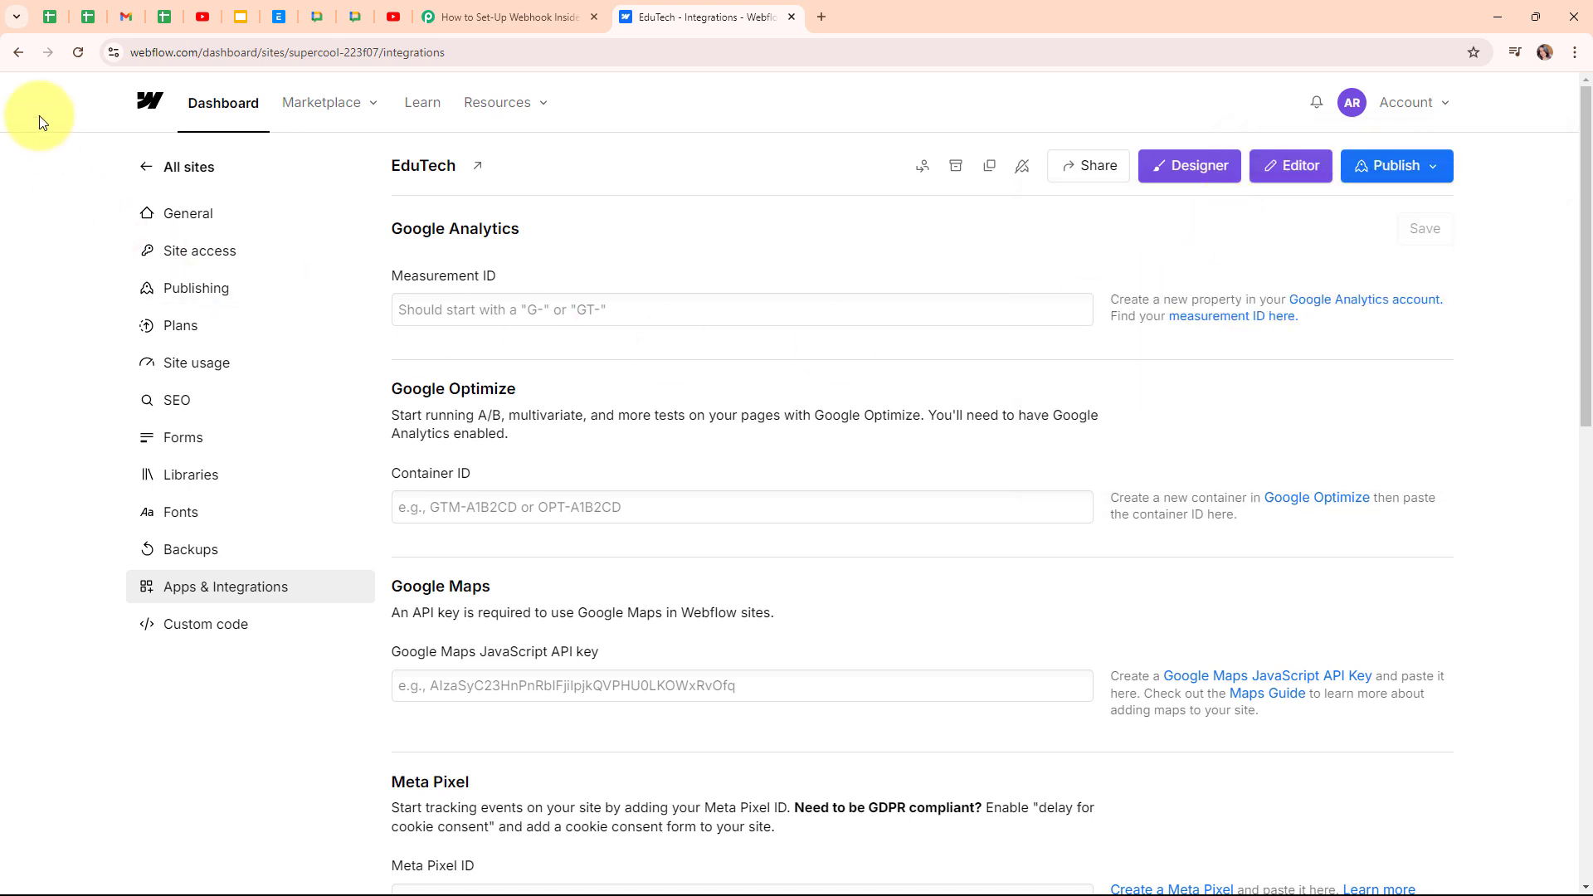
left_click(22, 55)
left_click(19, 52)
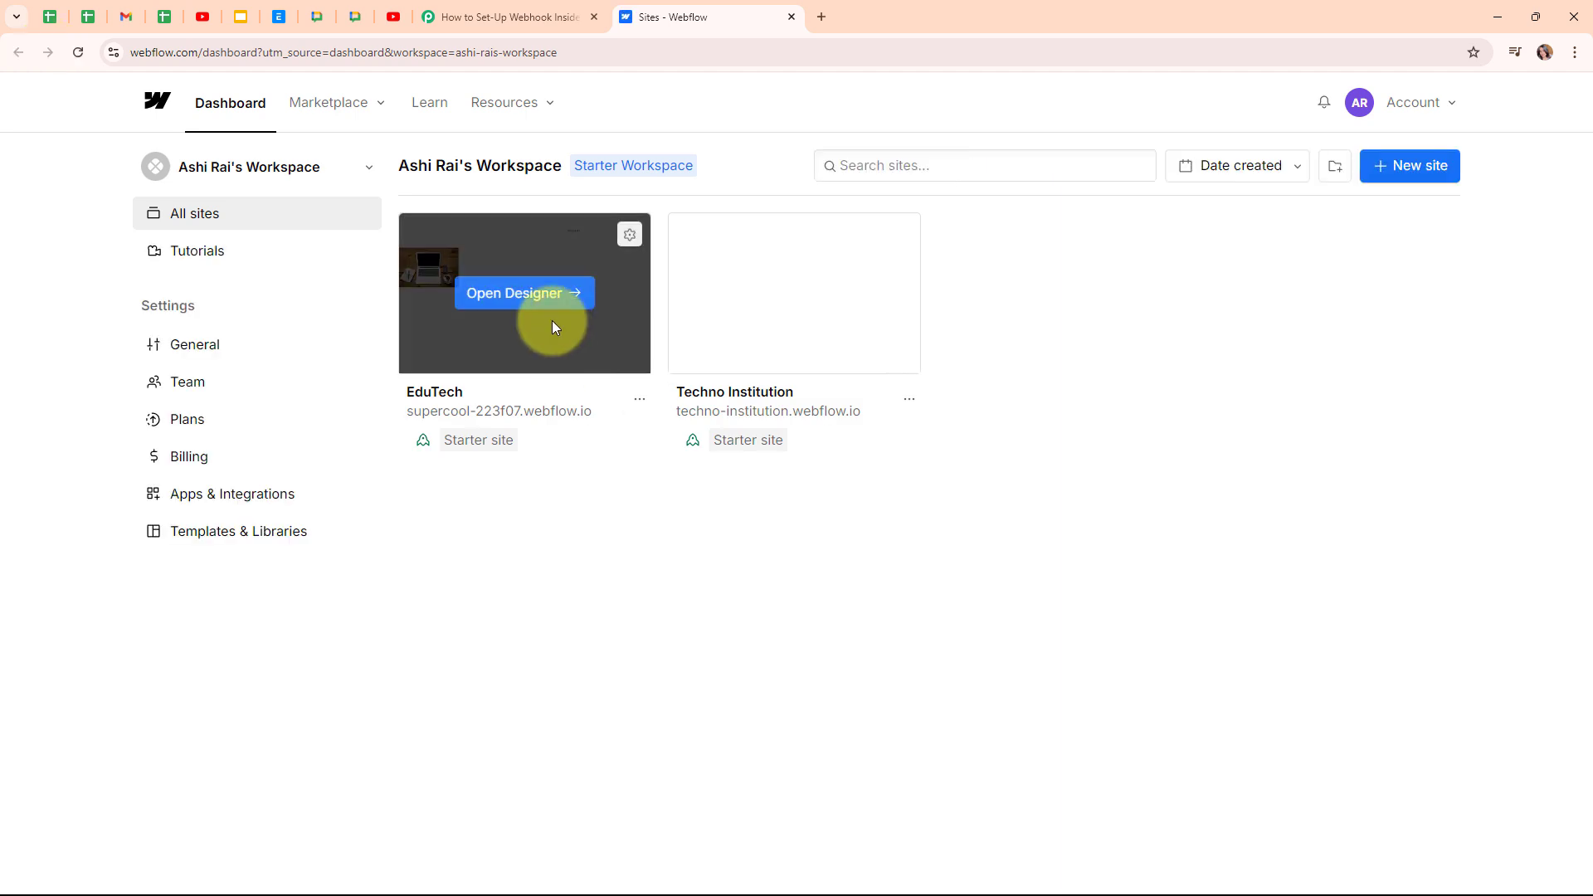
Publish the EduTech site from the Designer to the staging domain supercool-223f07.webflow.io and open the published site
left_click(533, 309)
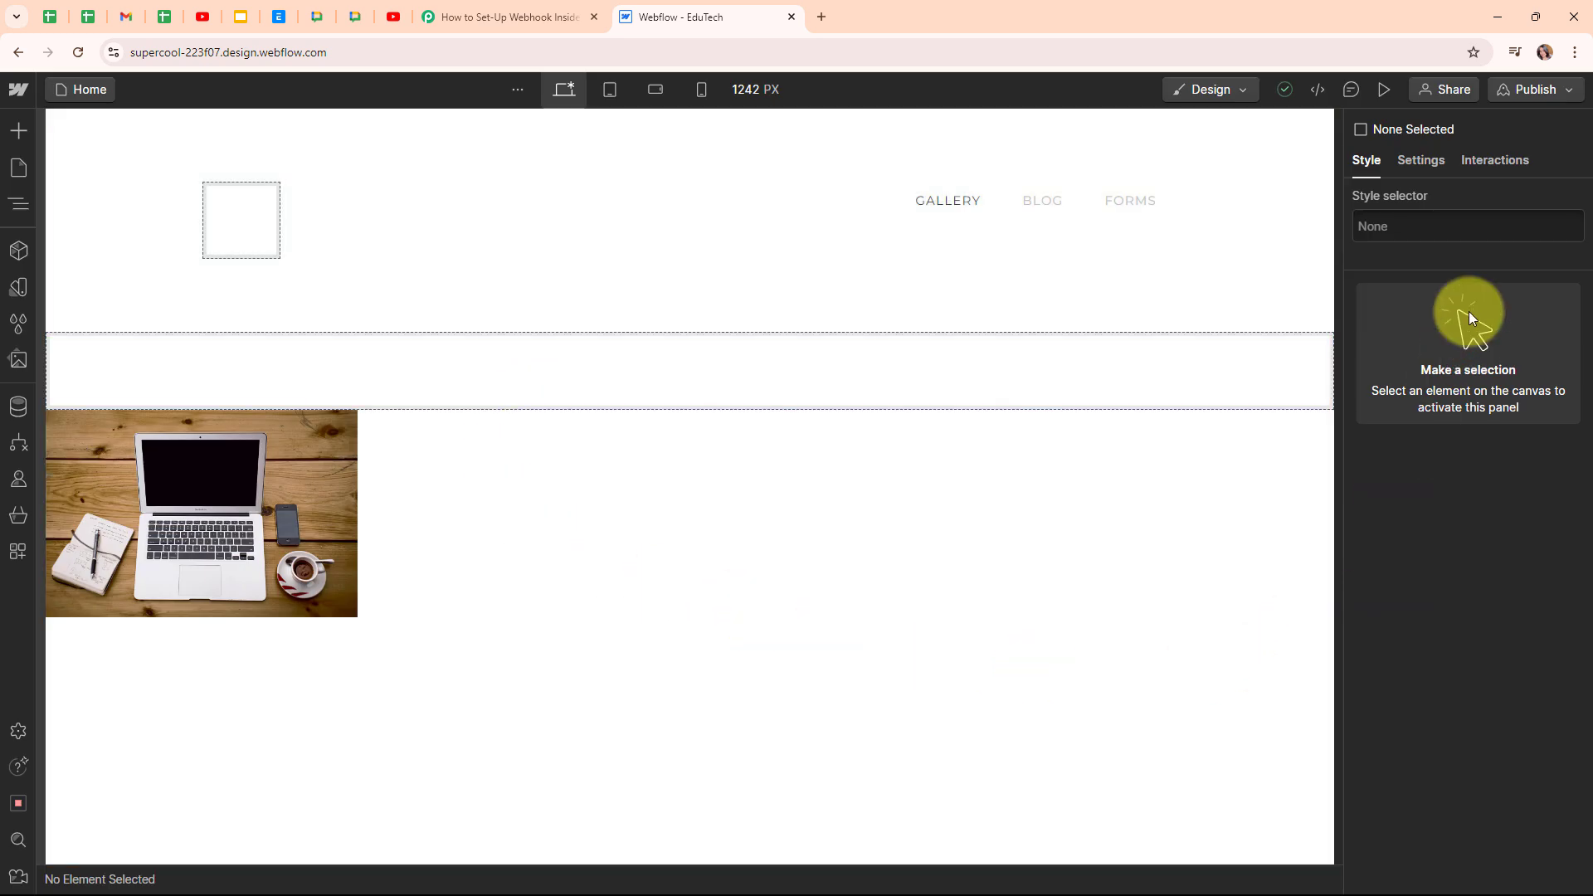
left_click(1524, 97)
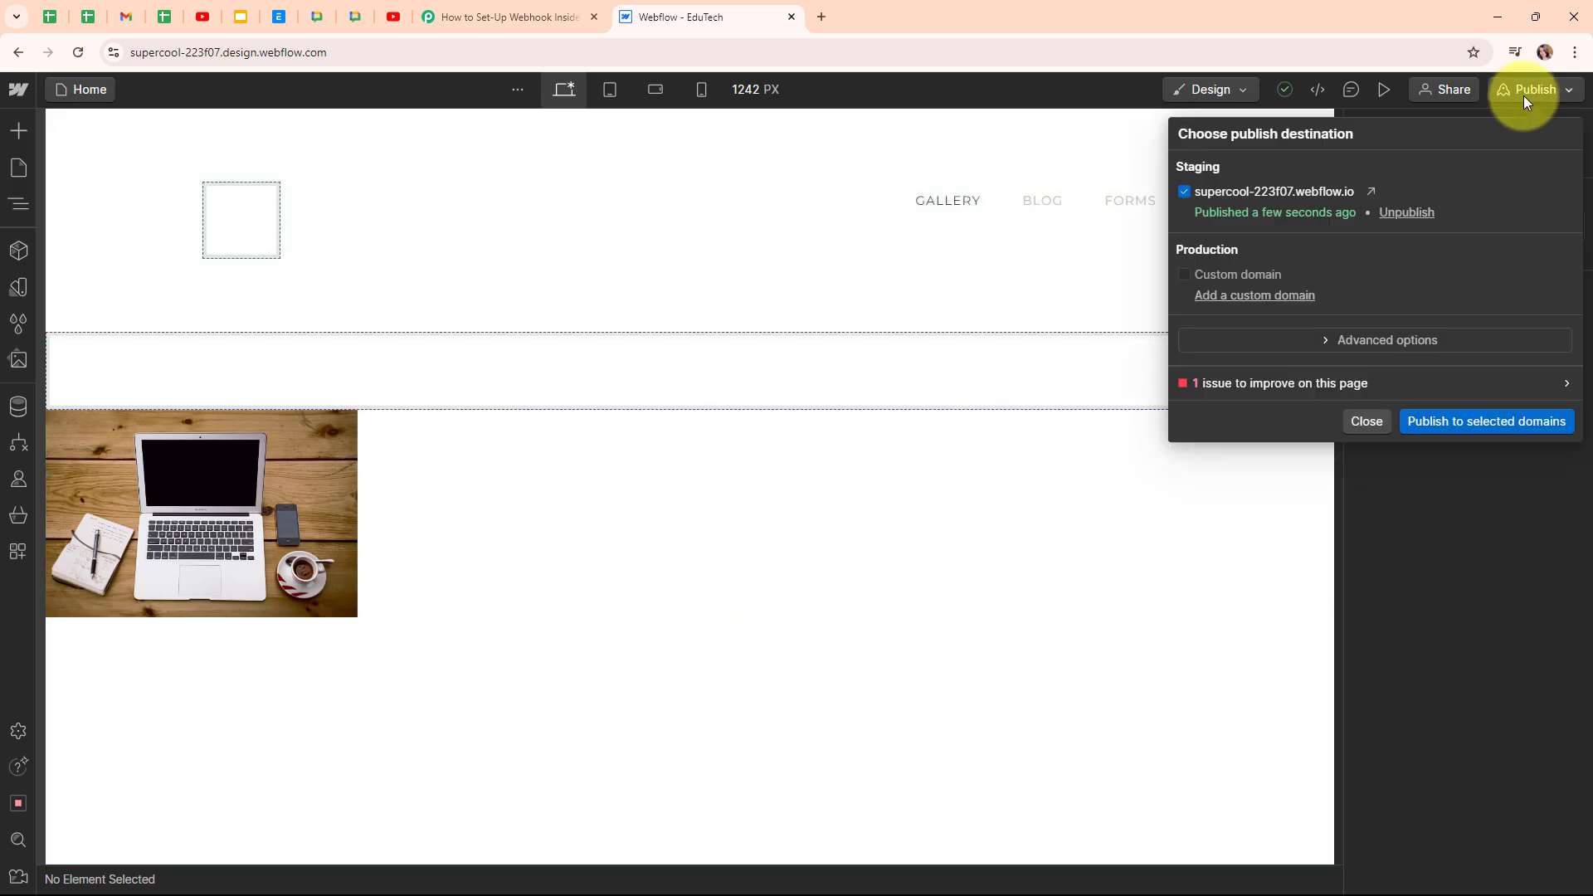
left_click(1453, 427)
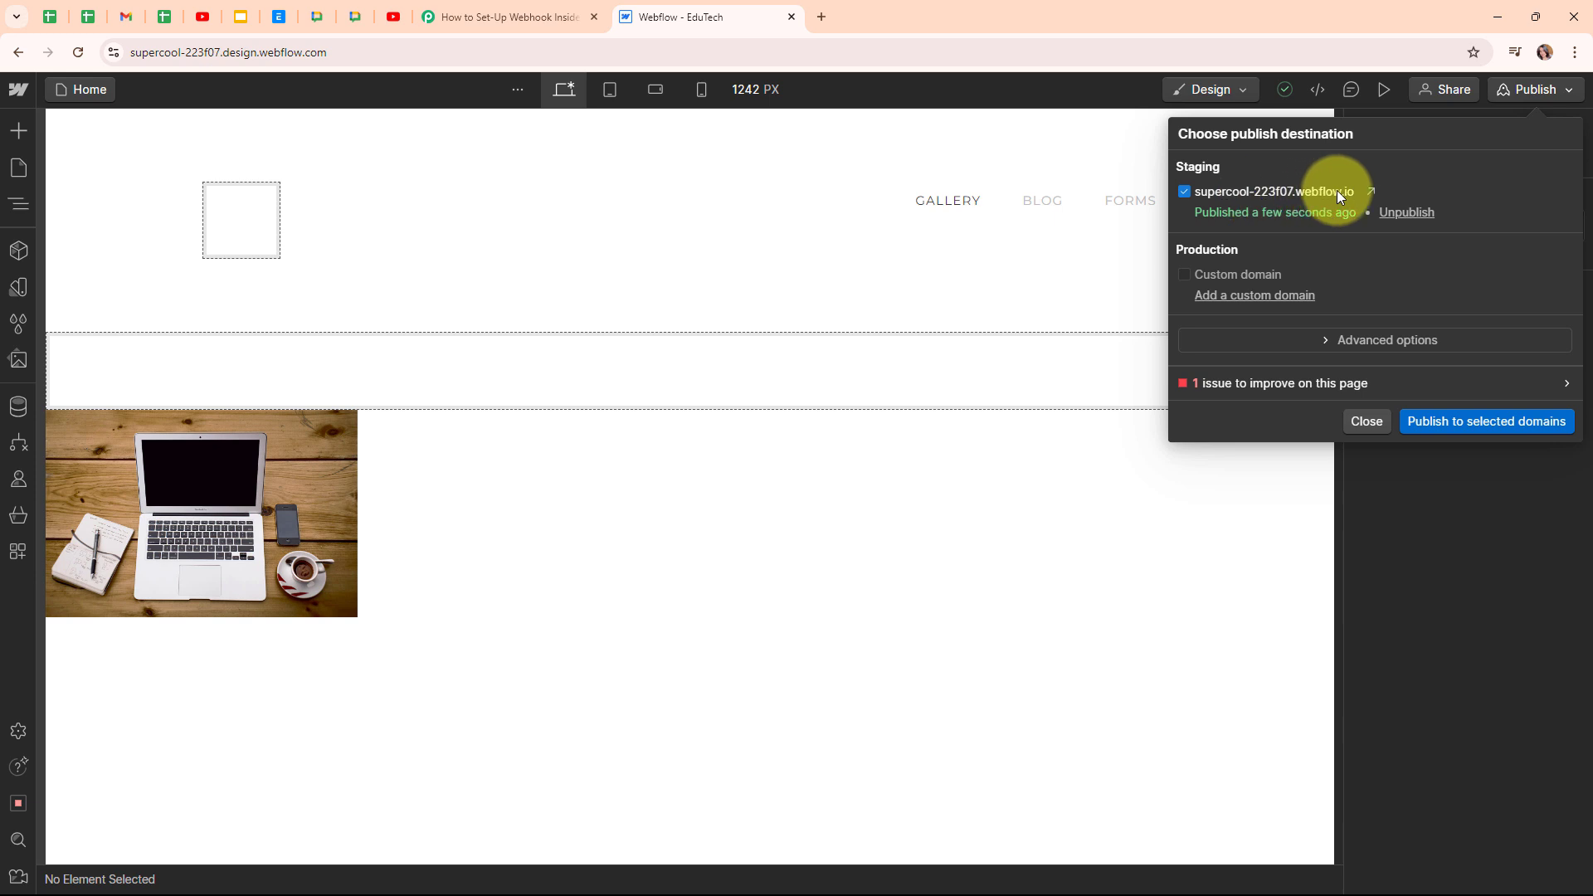
left_click(1372, 193)
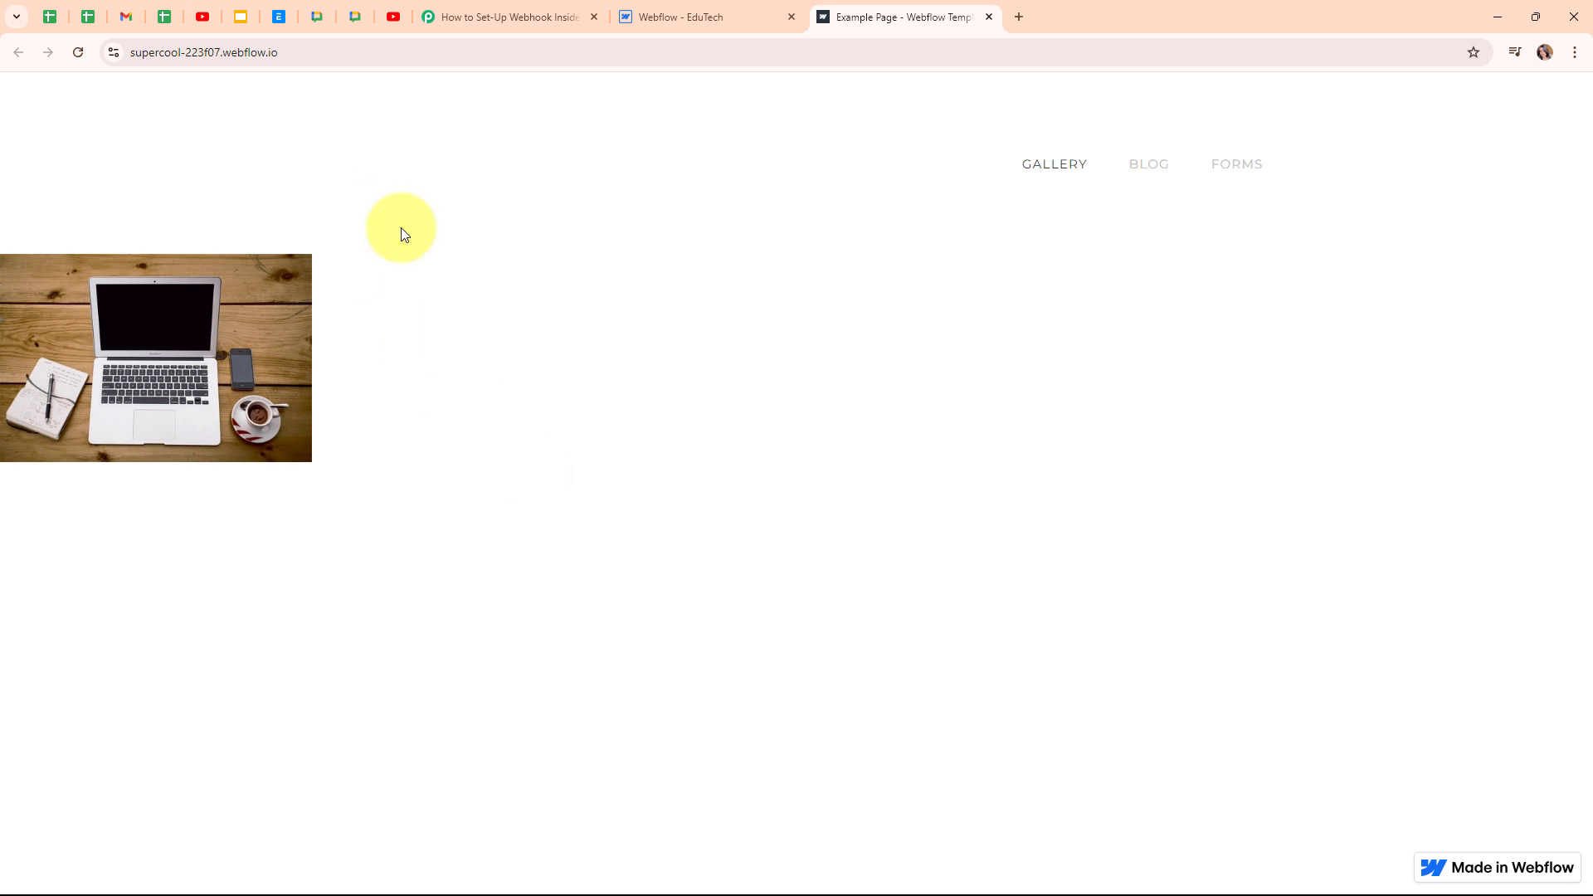
Check the trigger's webhook response status in Pabbly Connect and open the Forms page of the published EduTech site
left_click(563, 7)
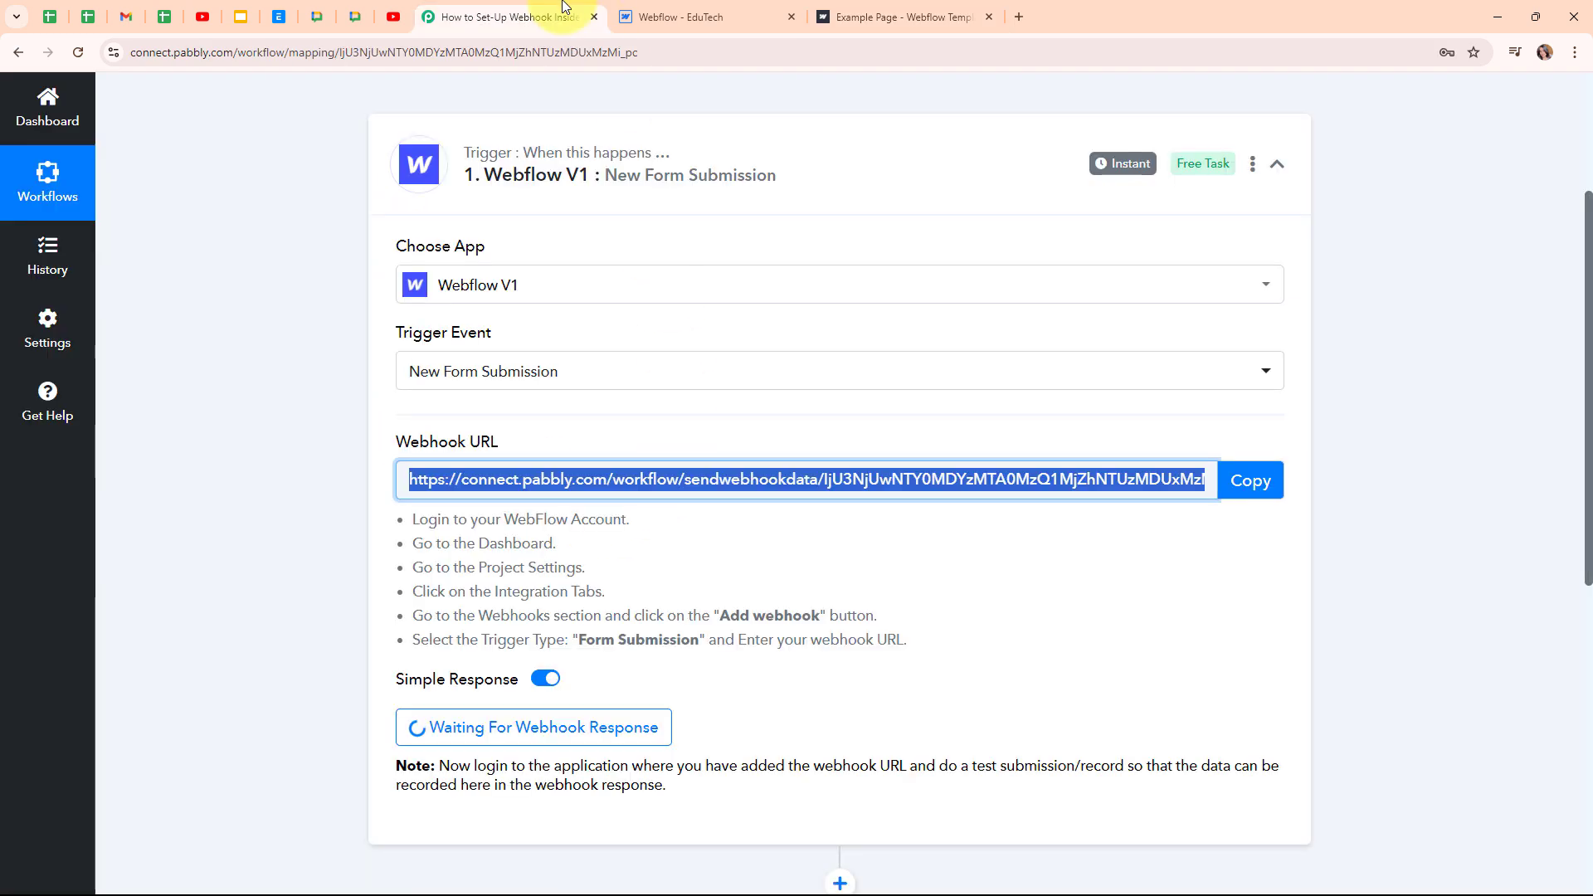
left_click(744, 570)
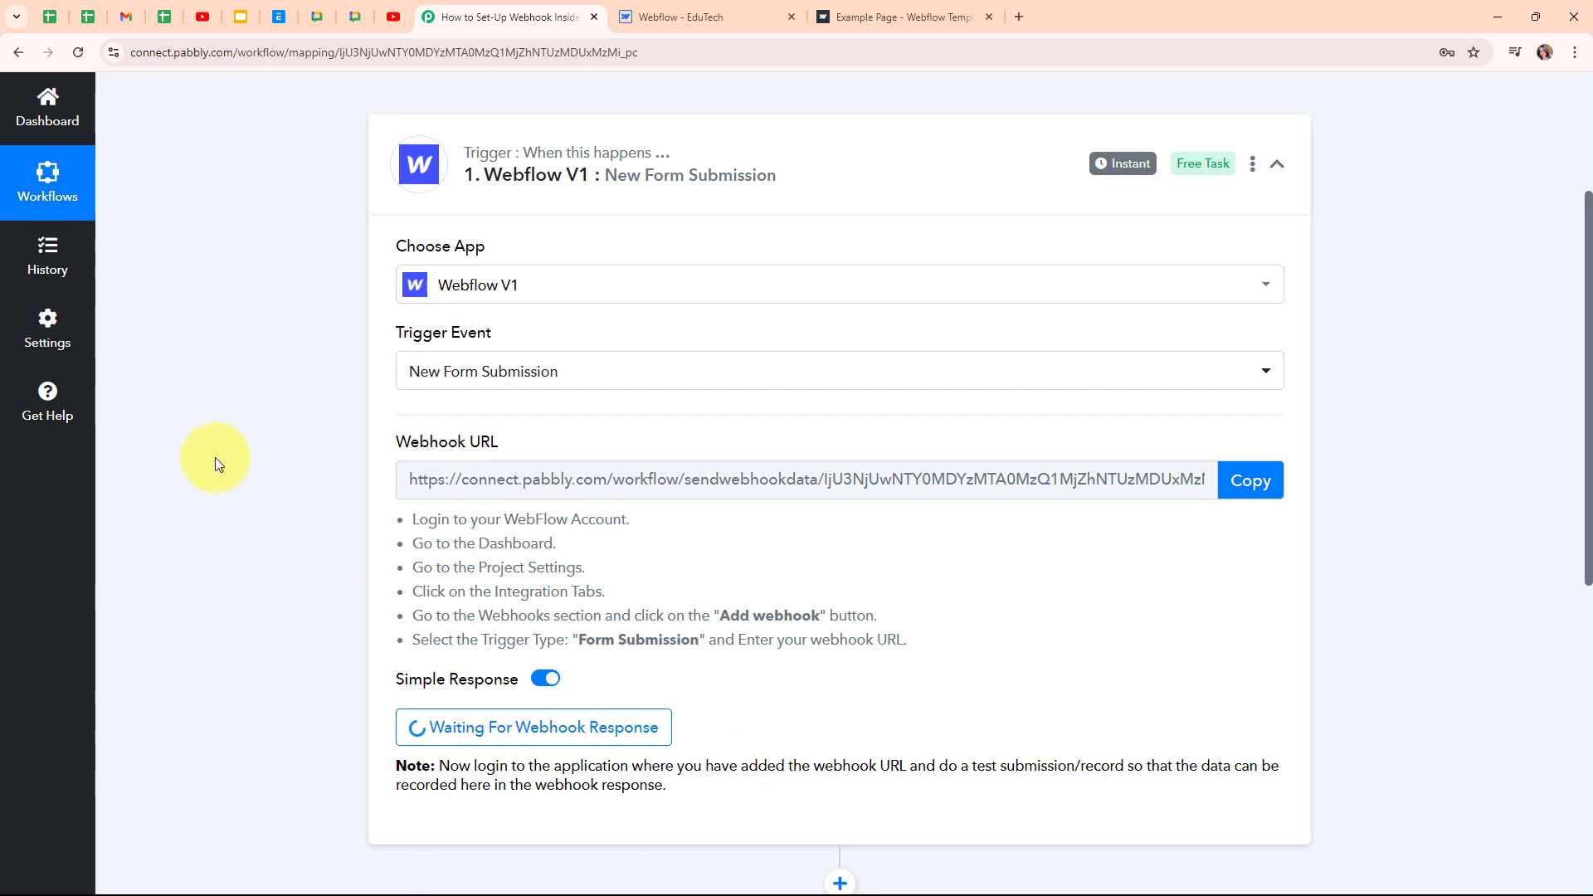
left_click(956, 8)
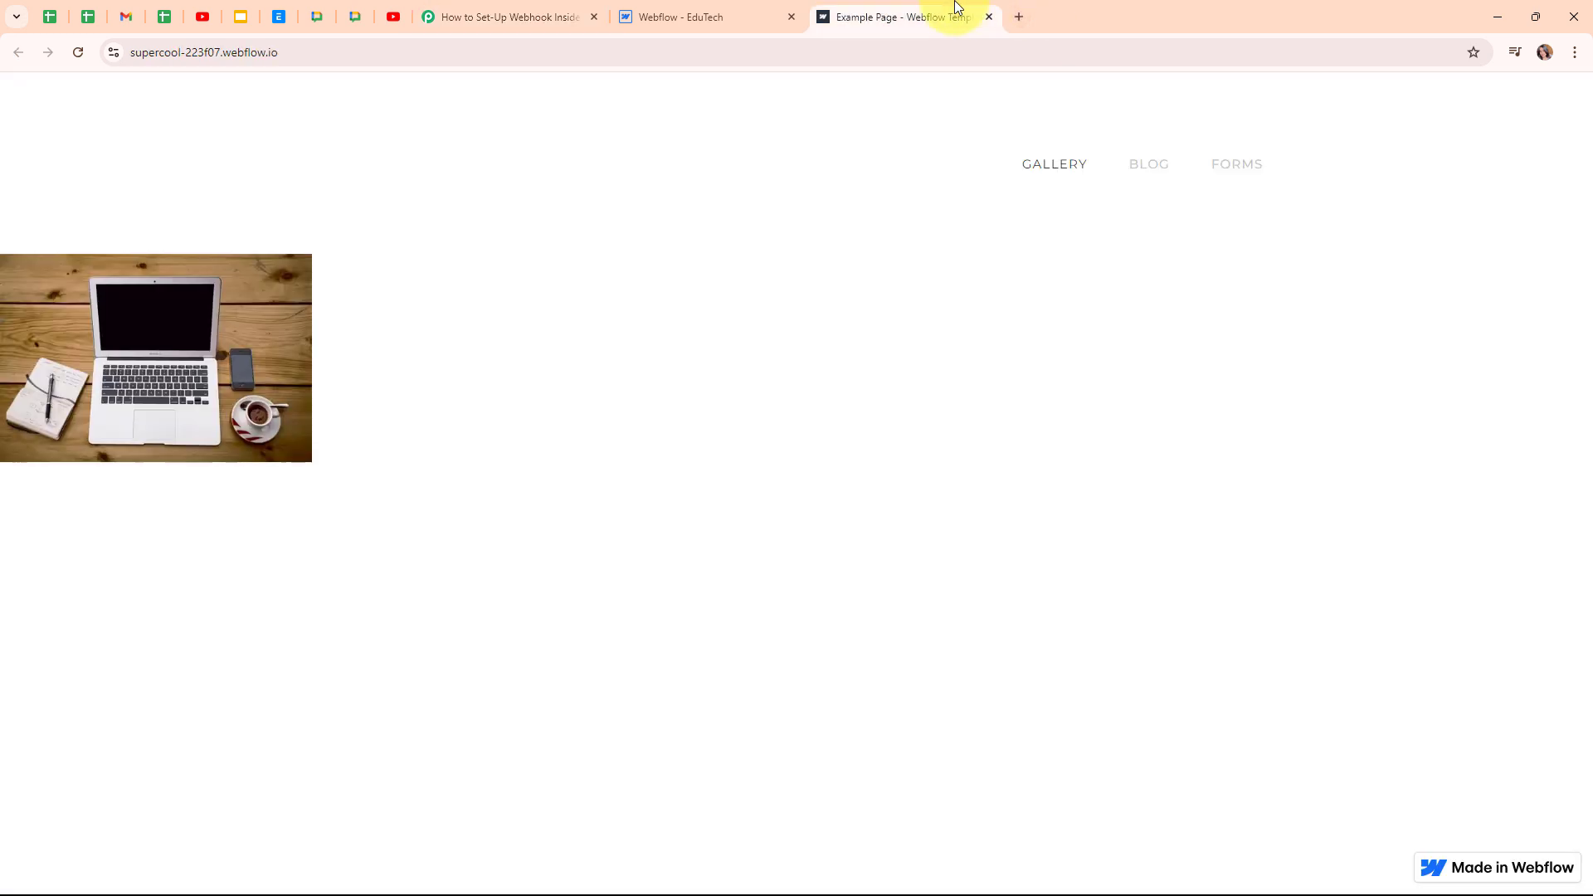
left_click(1225, 179)
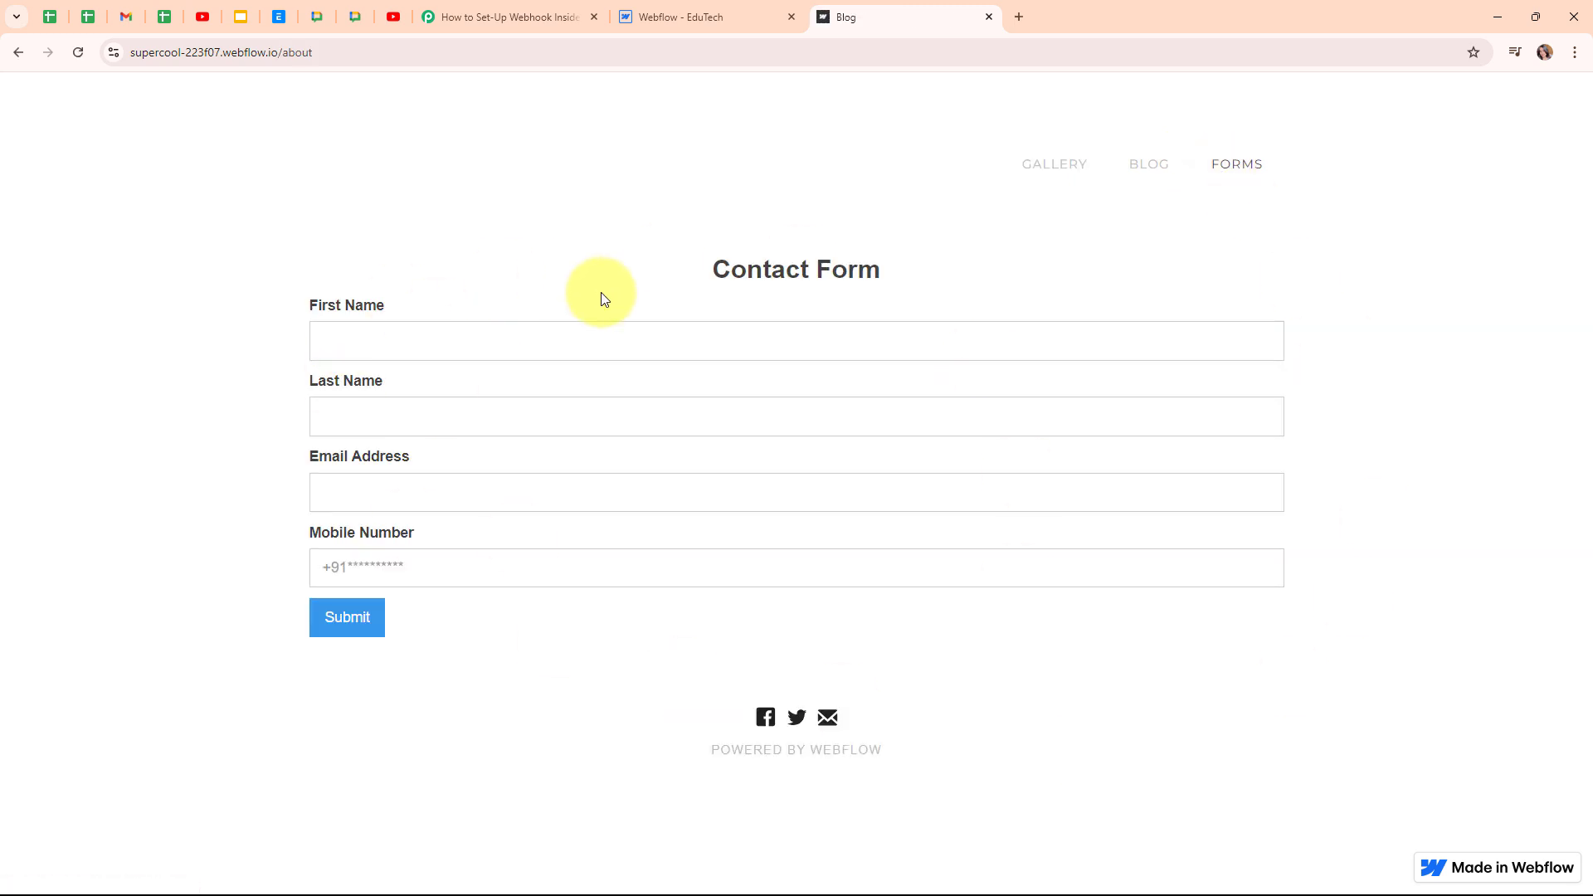
Complete the contact form with a test first name, last name, email address and mobile number, and submit it
left_click(621, 346)
left_click(546, 382)
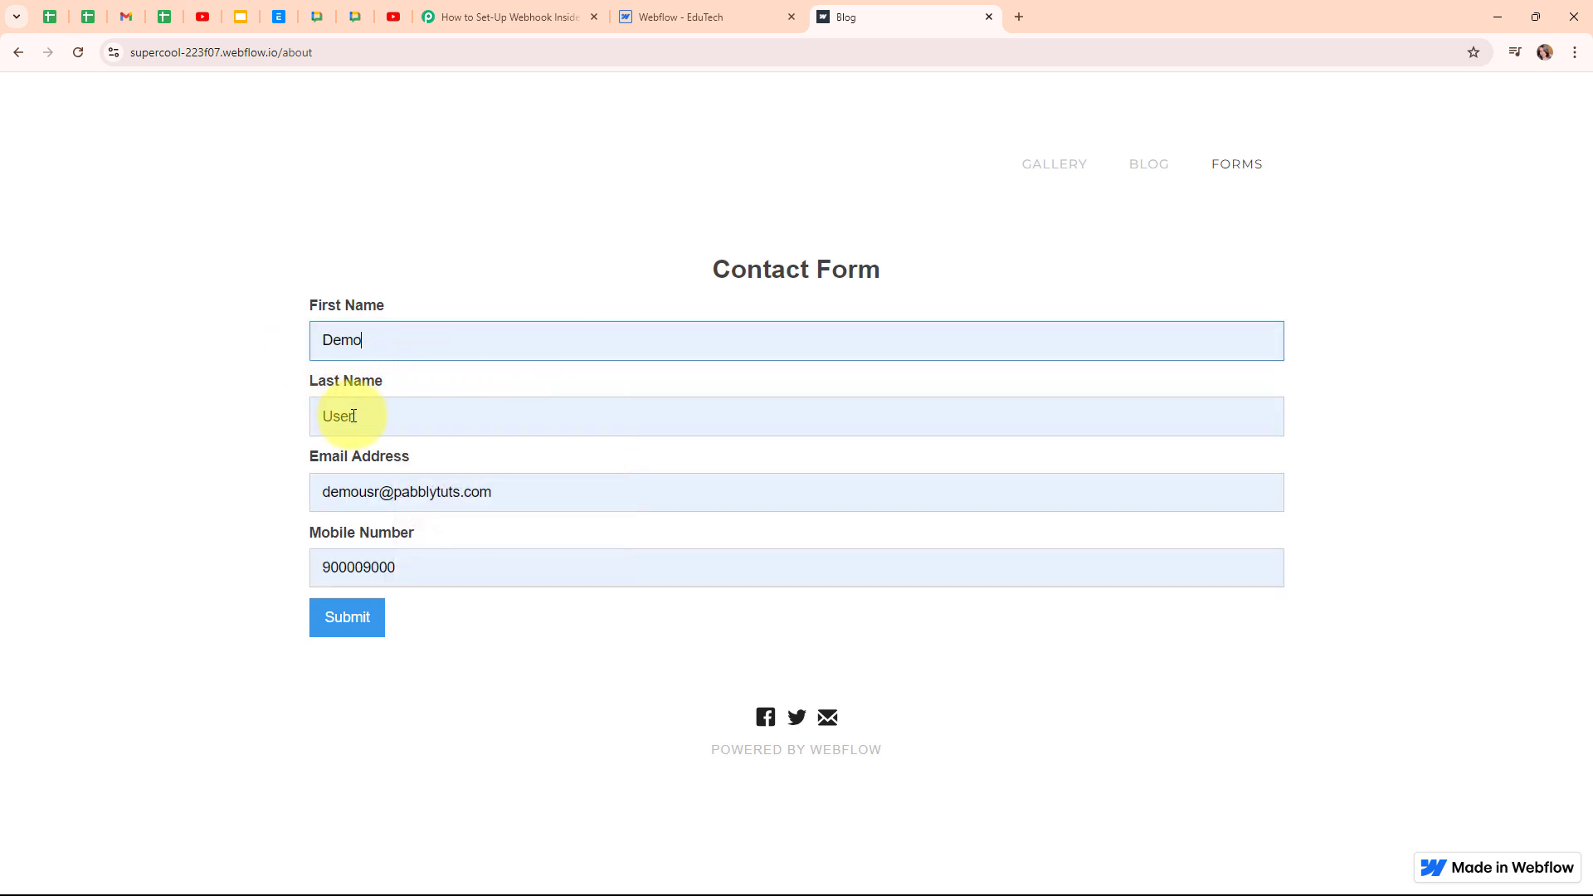
left_click(374, 499)
type("e")
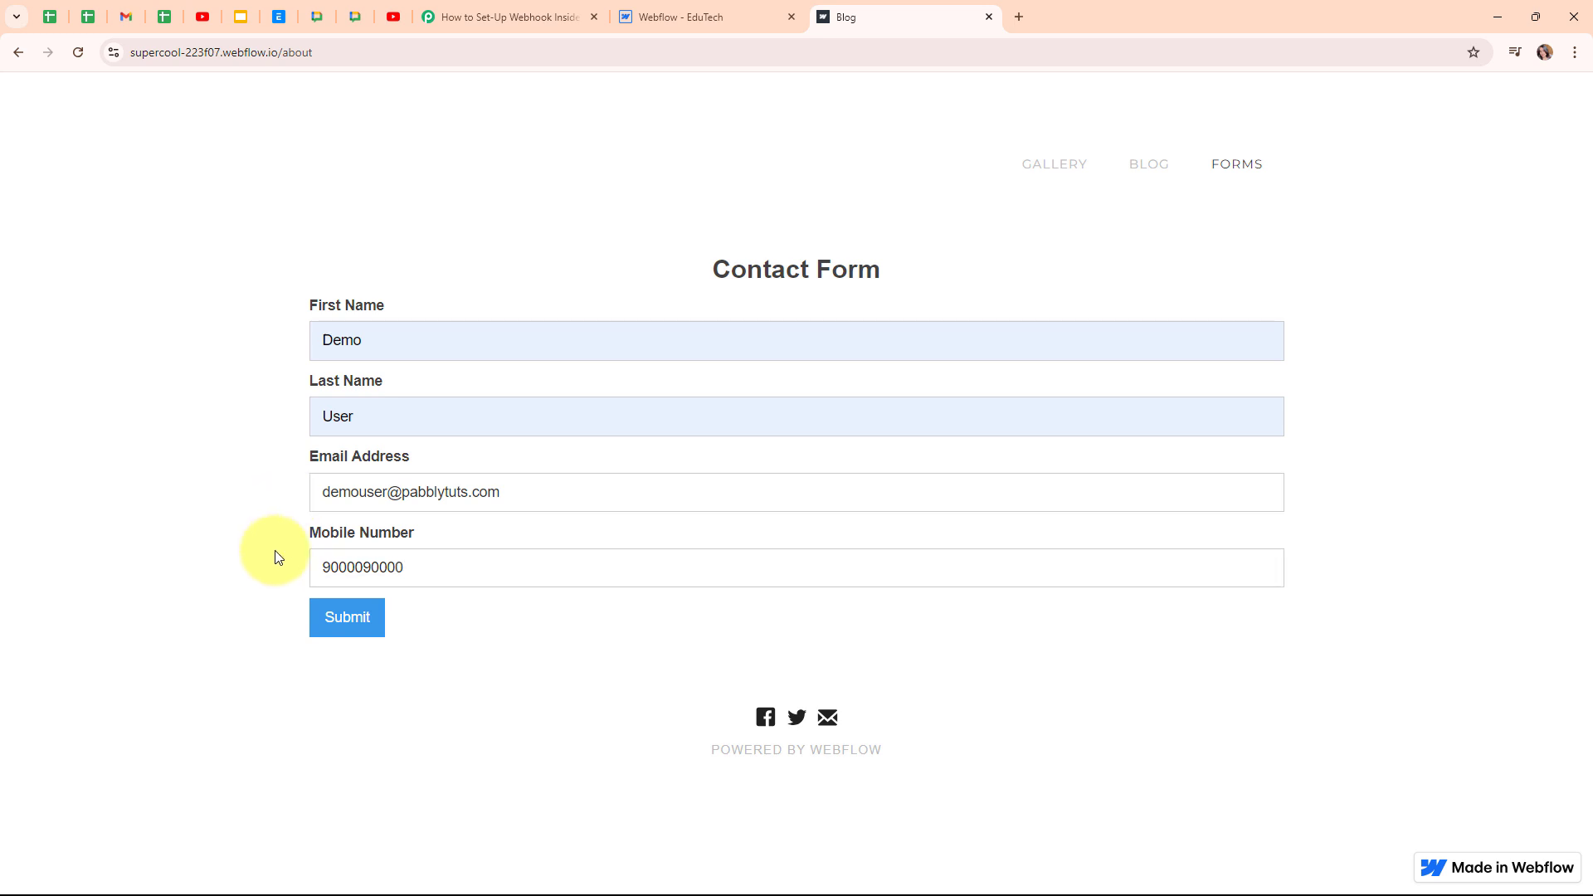
left_click(337, 634)
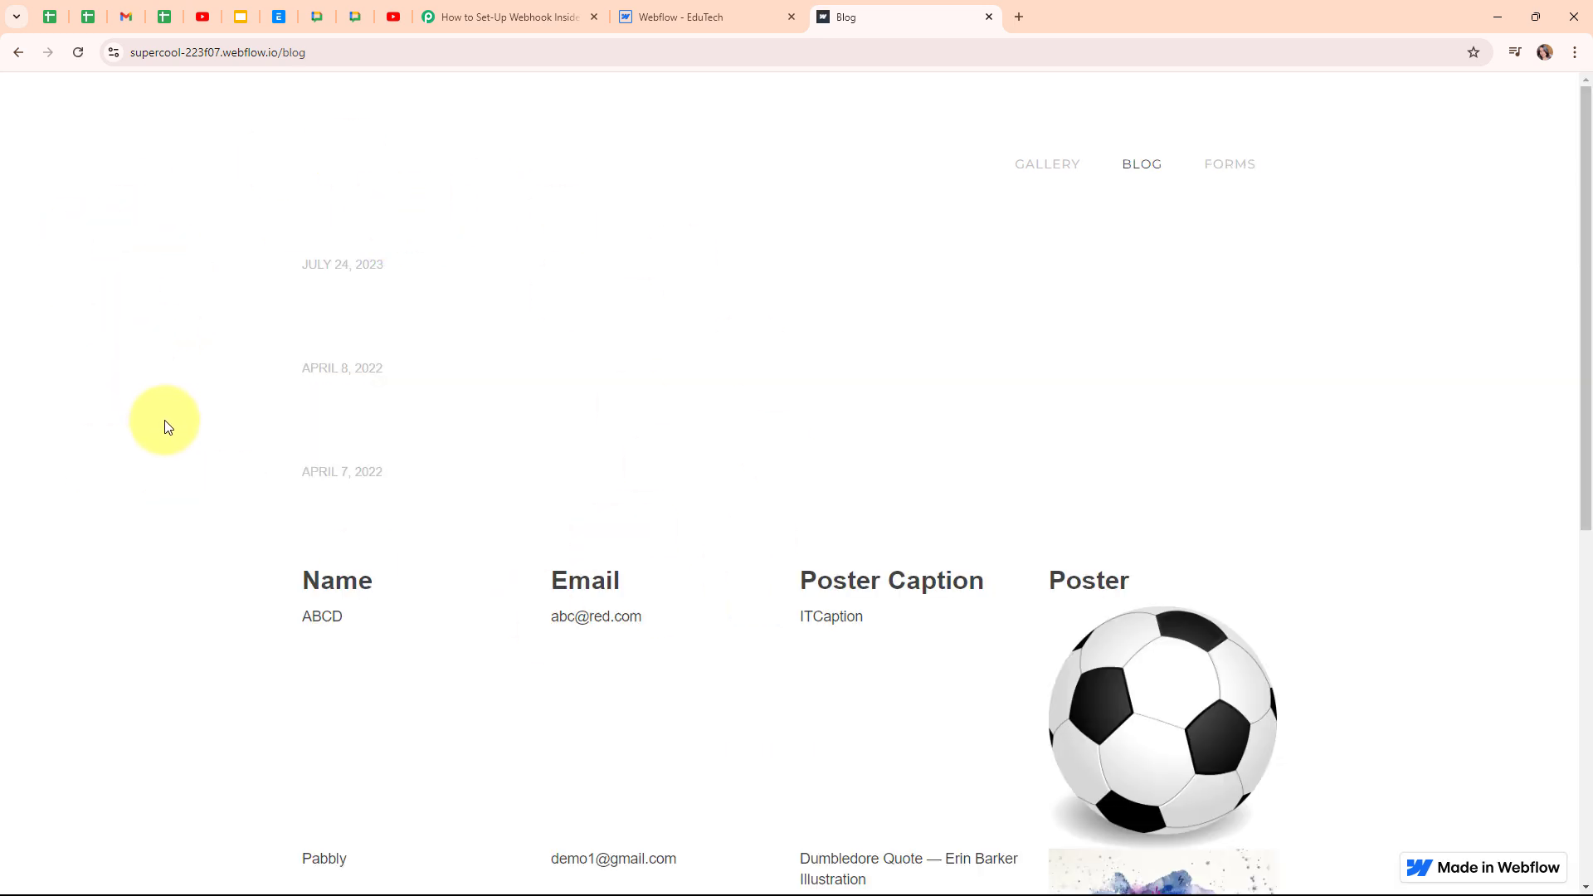
Switch to Pabbly Connect and examine the mobile number, name, email and ID fields in the Webflow trigger's received response
left_click(540, 2)
scroll(830, 664, "down", 3)
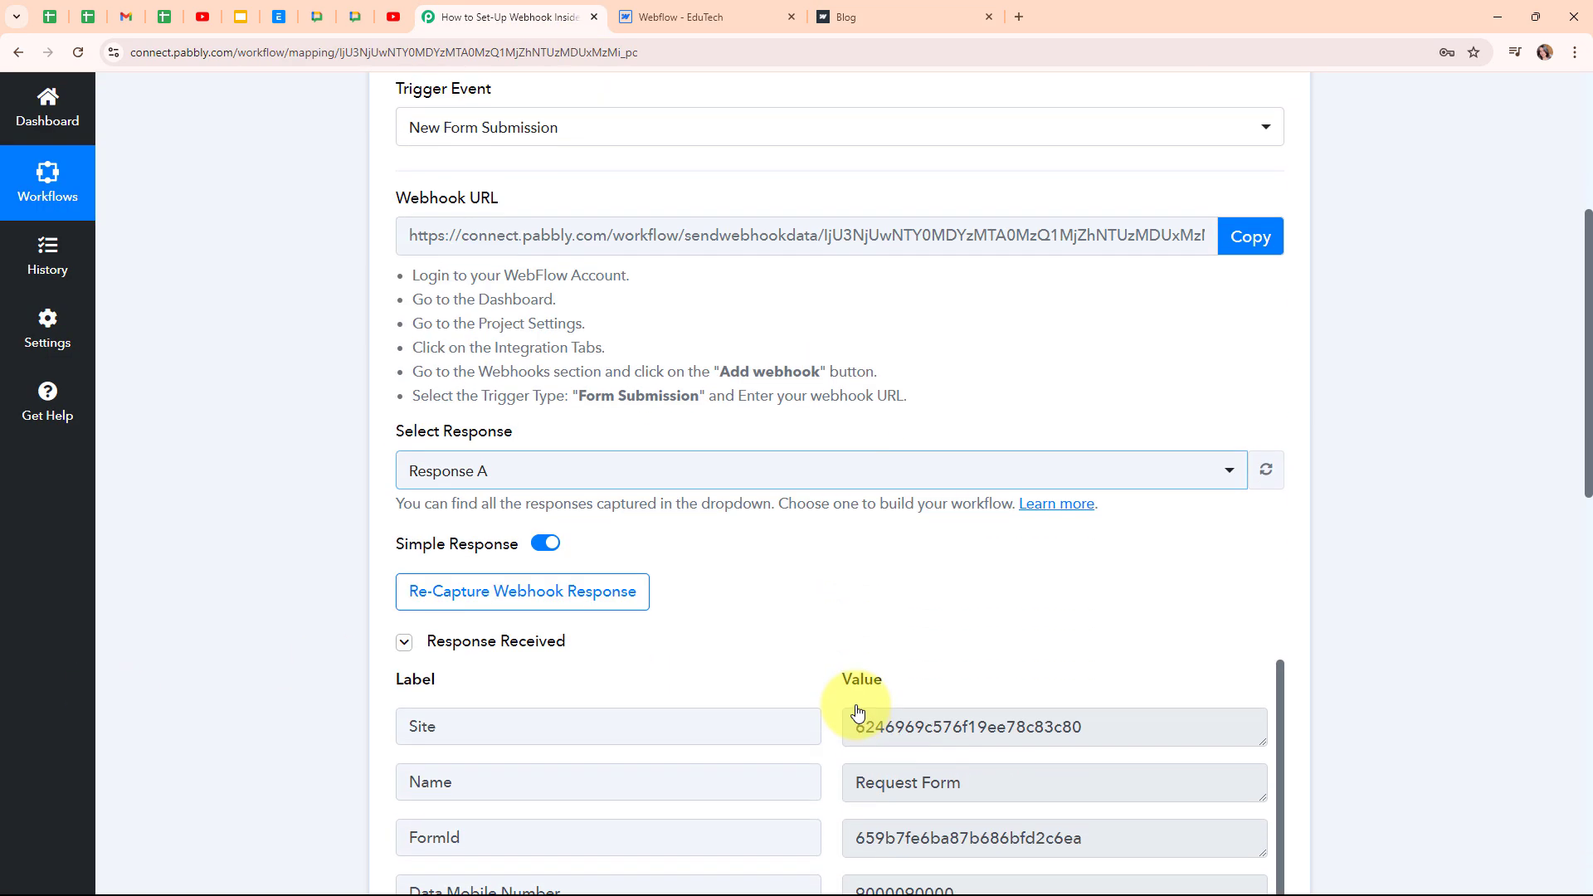
scroll(858, 714, "down", 5)
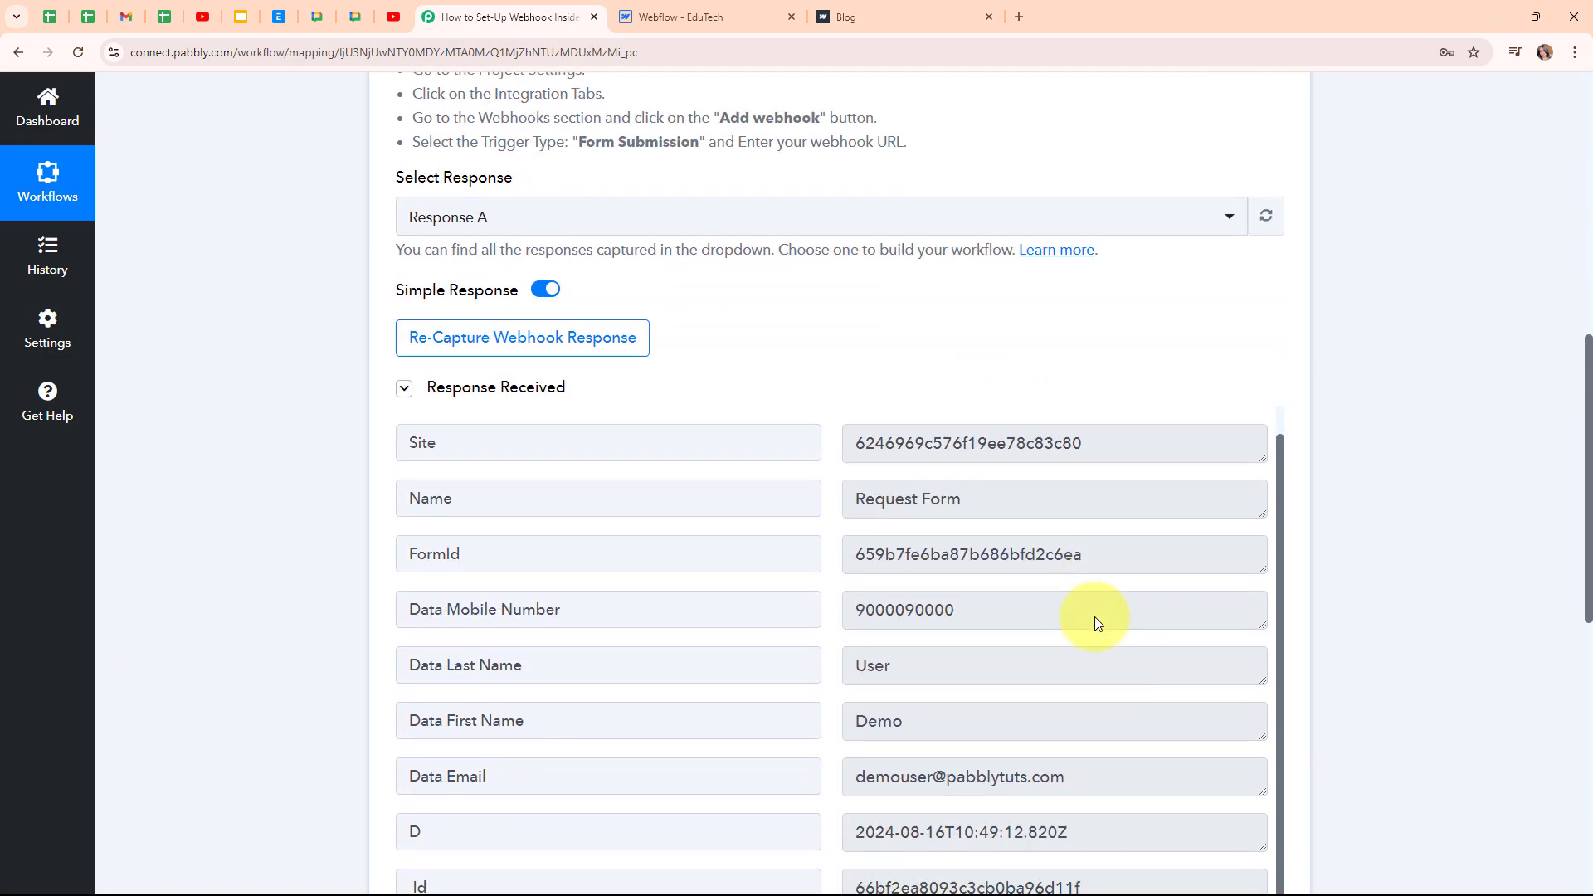
left_click_drag(1095, 625, 813, 640)
left_click_drag(946, 661, 1067, 722)
scroll(1148, 686, "down", 2)
left_click_drag(1078, 610, 855, 614)
left_click_drag(1123, 725, 854, 723)
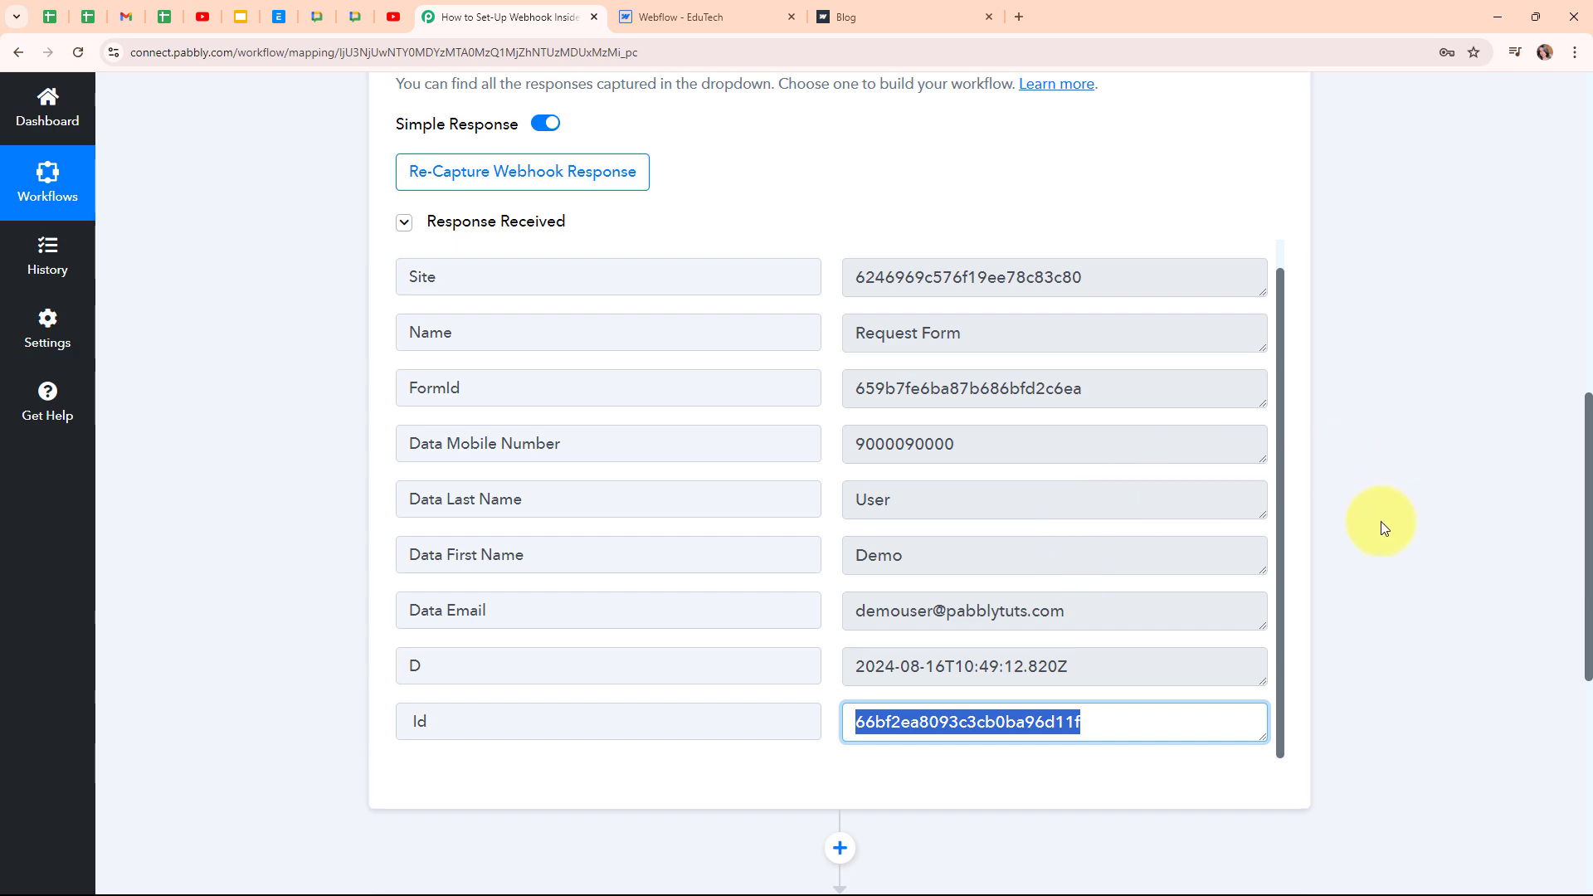
Collapse the Webflow V1 New Form Submission trigger step in the workflow
scroll(1378, 524, "up", 7)
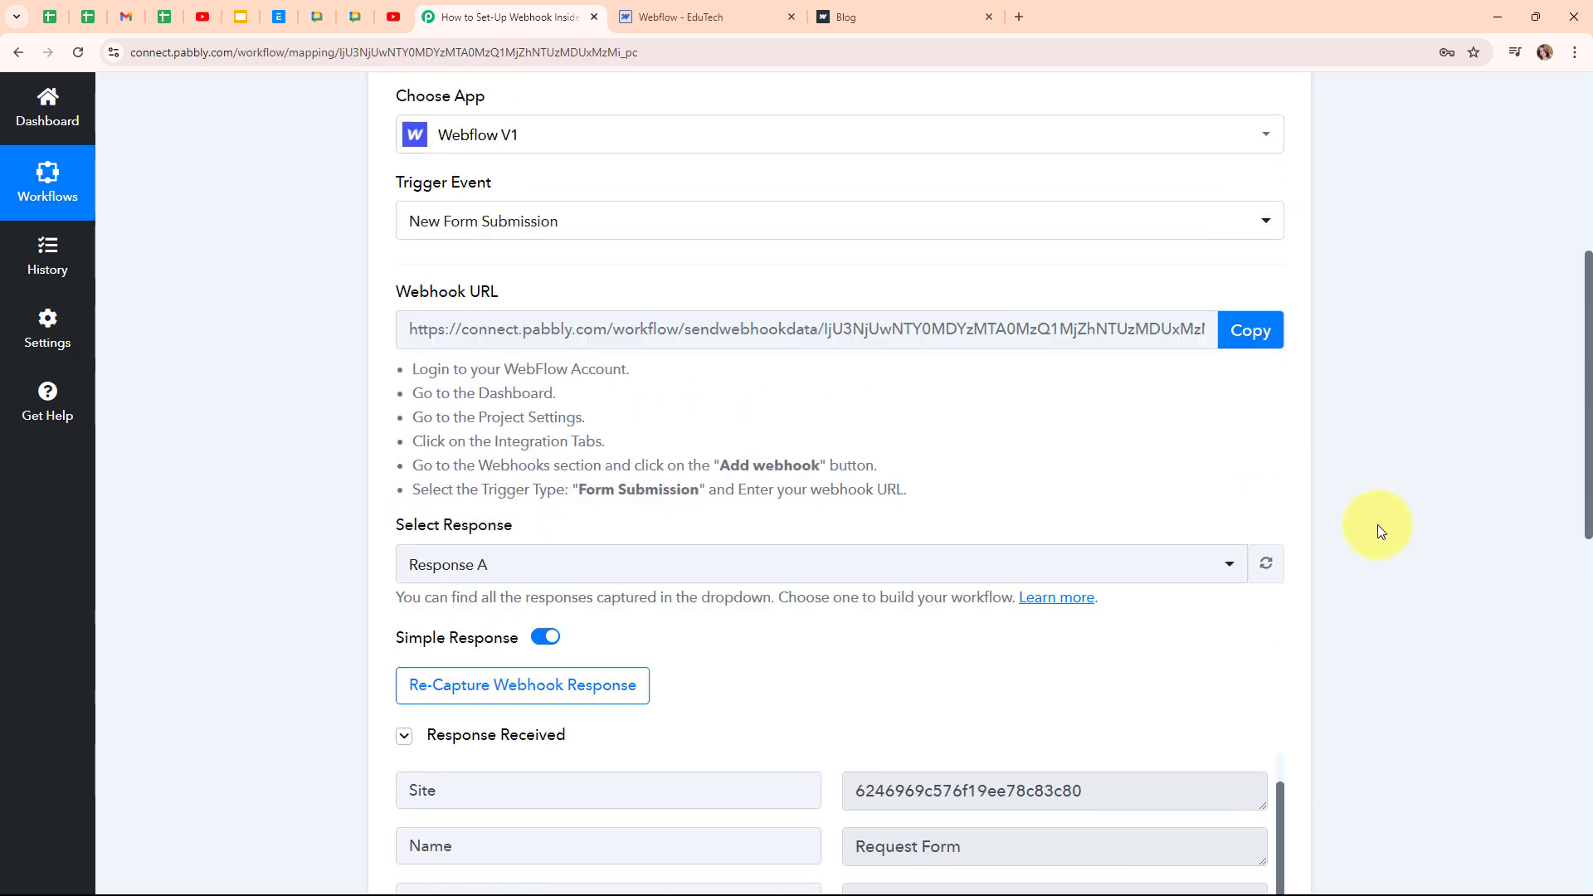
scroll(1378, 524, "up", 4)
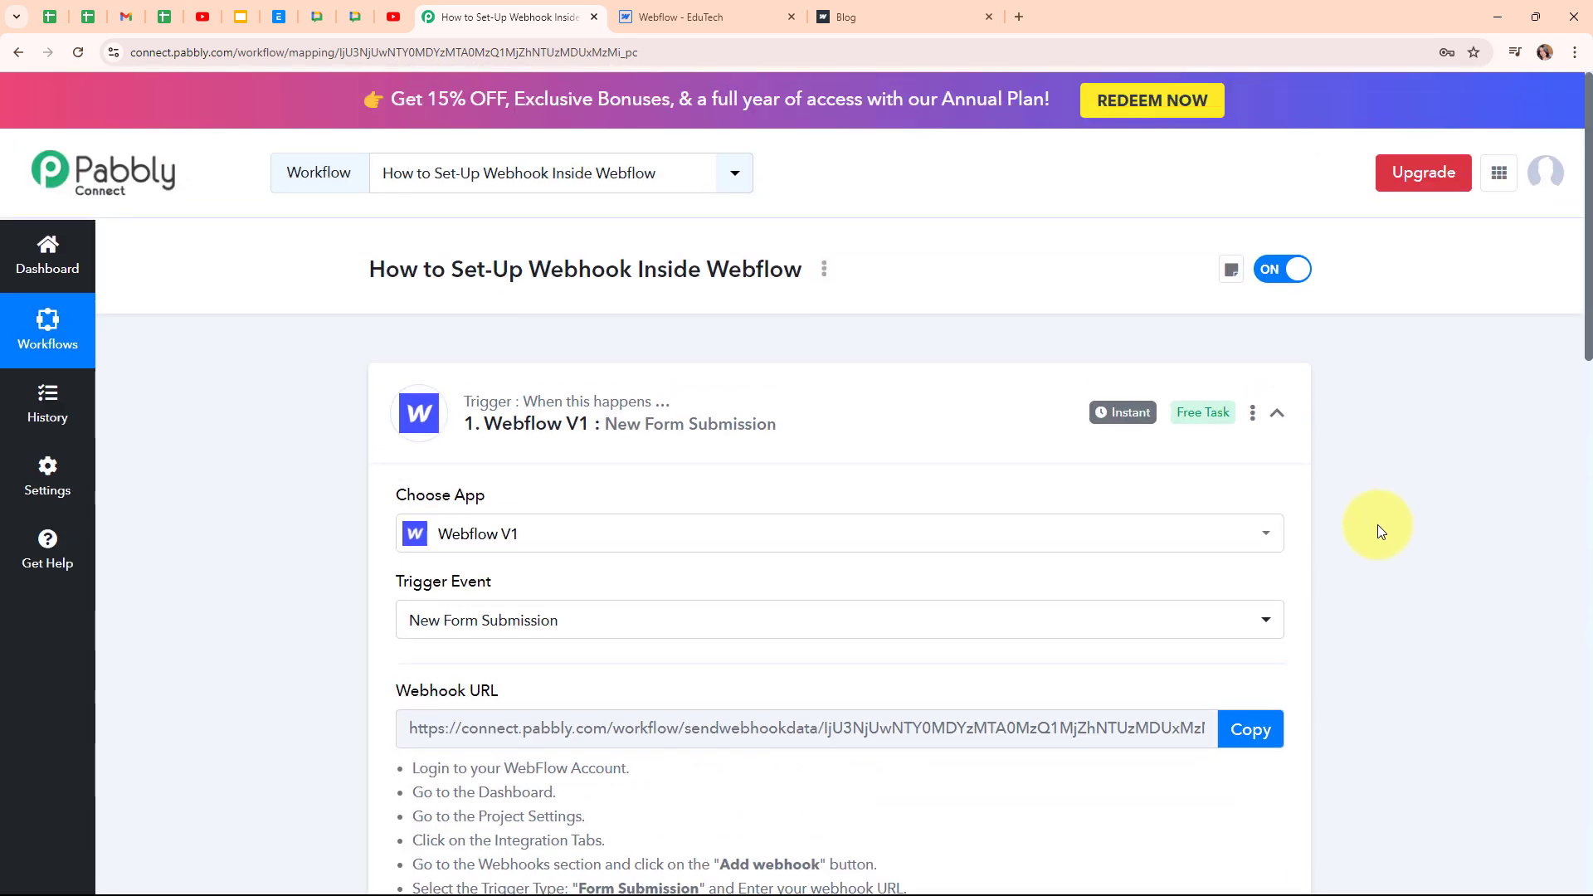
left_click(1278, 414)
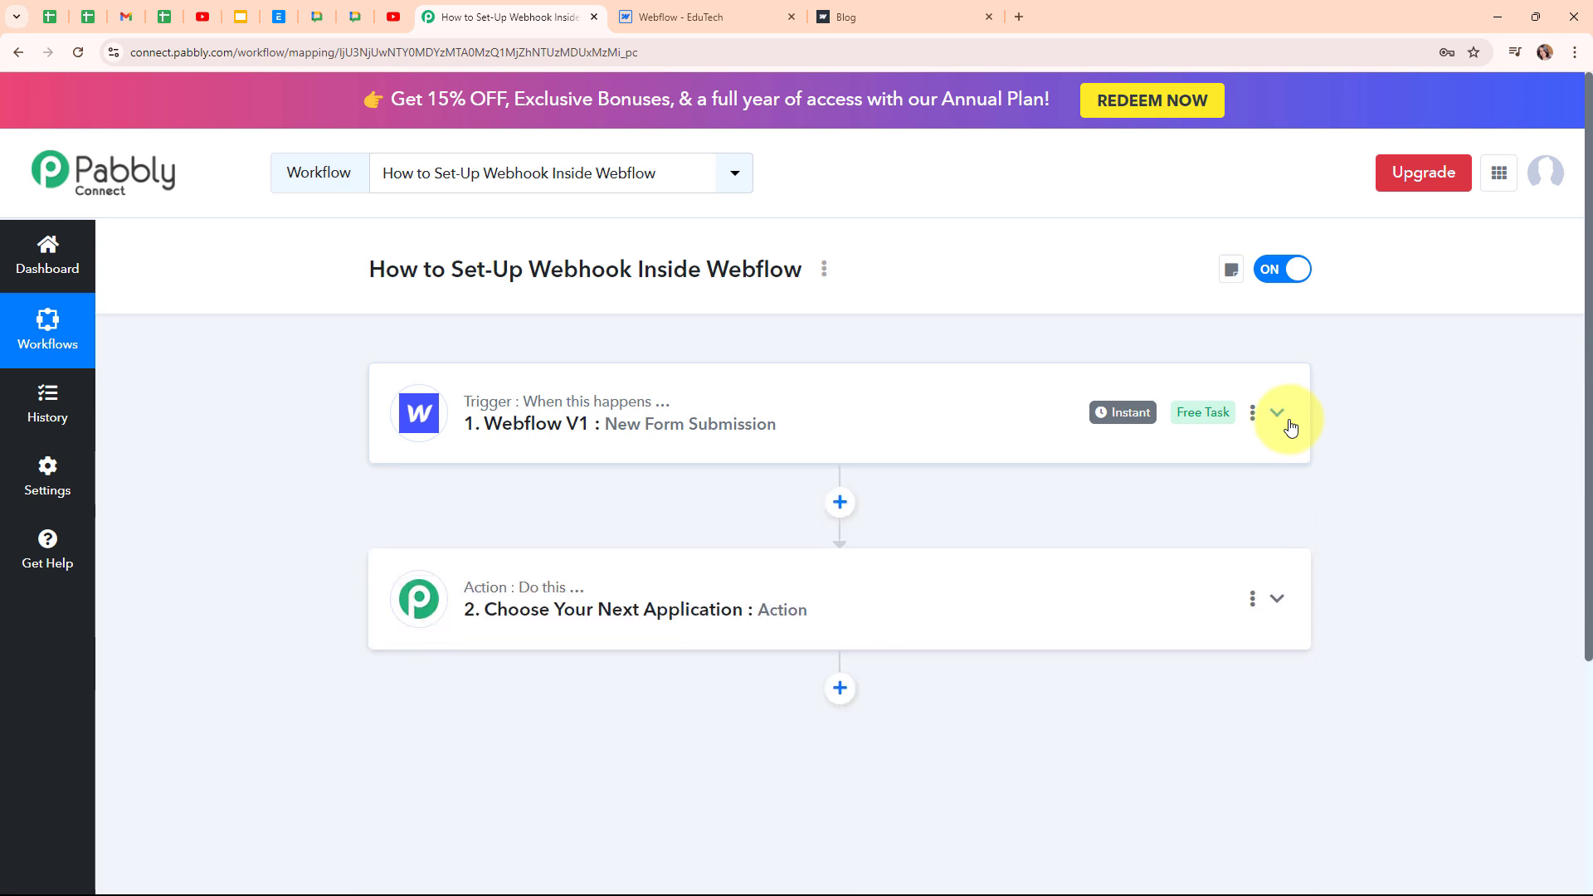